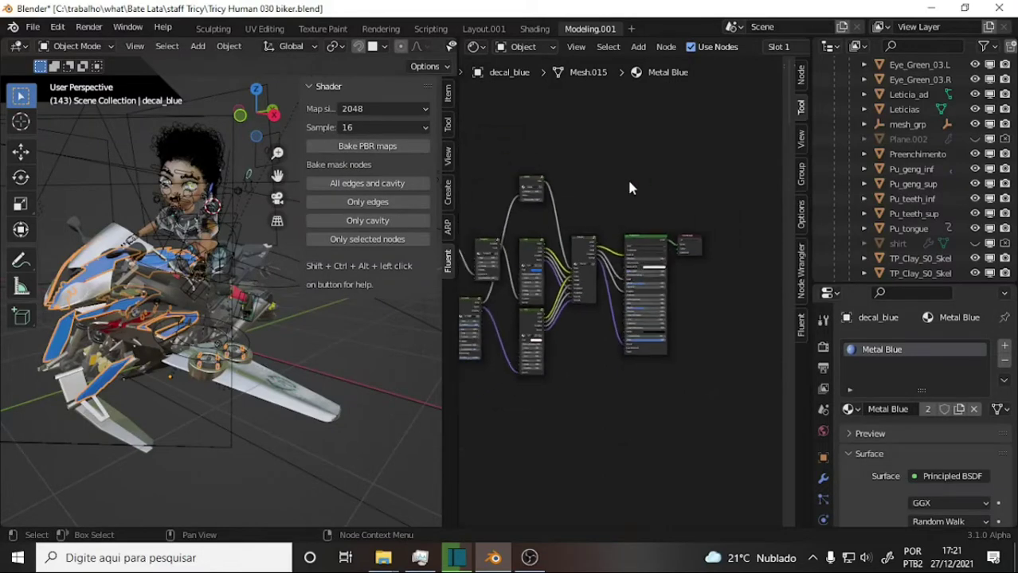
Step: Inspect decal_blue's Metal Blue node tree, then widen the 3D viewport beside it
{"action": "middle_click_drag", "start_coordinate": [627, 178], "coordinate": [629, 105], "text": "ctrl"}
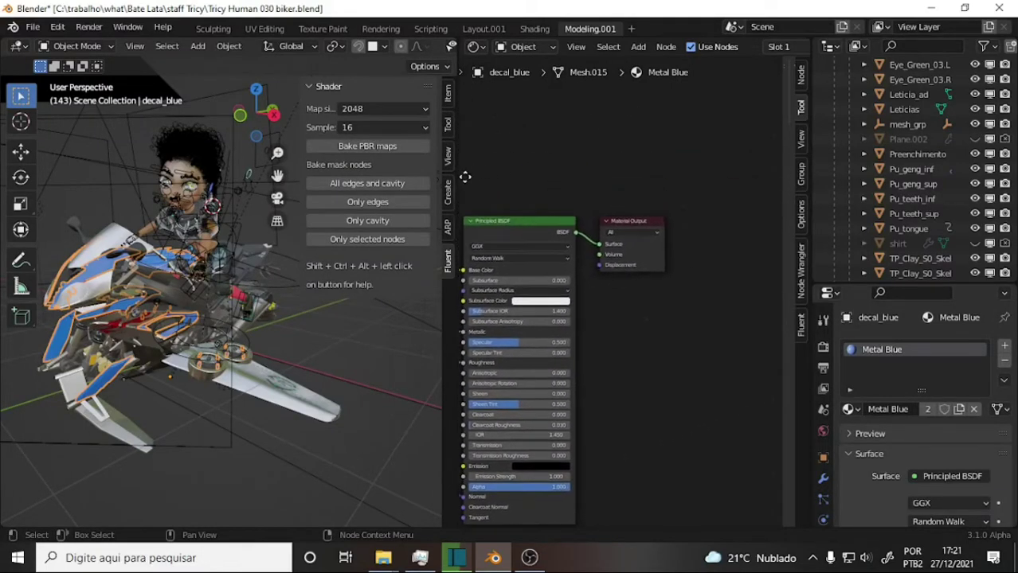
{"action": "mouse_move", "coordinate": [629, 106]}
{"action": "middle_mouse_down"}
{"action": "mouse_move", "coordinate": [597, 193]}
{"action": "mouse_move", "coordinate": [747, 165]}
{"action": "mouse_move", "coordinate": [616, 164]}
{"action": "mouse_move", "coordinate": [701, 150]}
{"action": "middle_mouse_up"}
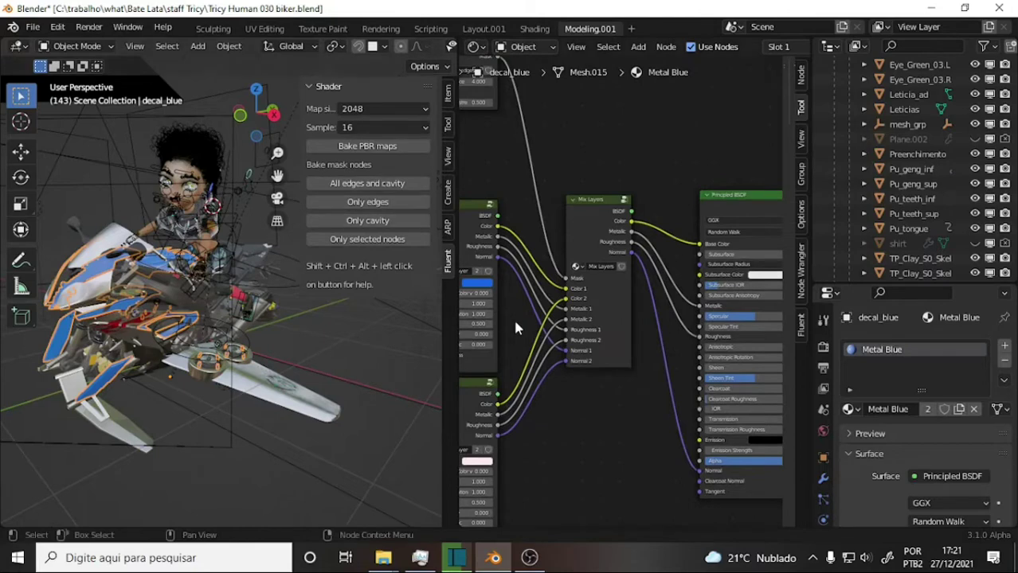
{"action": "scroll", "coordinate": [684, 199], "scroll_direction": "down", "scroll_amount": 3}
{"action": "mouse_move", "coordinate": [653, 178]}
{"action": "middle_mouse_down"}
{"action": "mouse_move", "coordinate": [695, 147]}
{"action": "mouse_move", "coordinate": [772, 136]}
{"action": "mouse_move", "coordinate": [540, 174]}
{"action": "mouse_move", "coordinate": [630, 143]}
{"action": "mouse_move", "coordinate": [622, 176]}
{"action": "middle_mouse_up"}
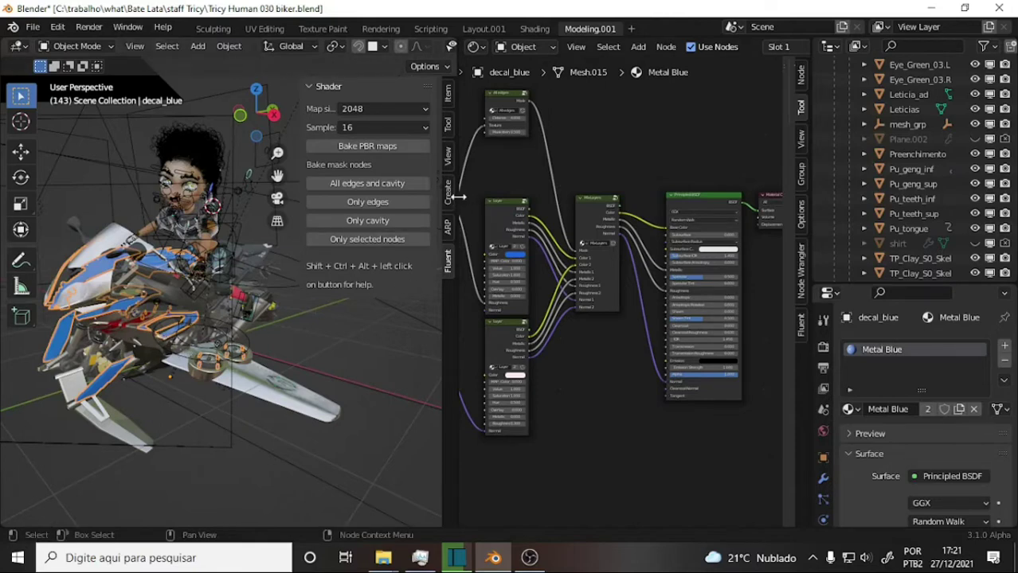
{"action": "left_click_drag", "start_coordinate": [458, 197], "coordinate": [594, 196]}
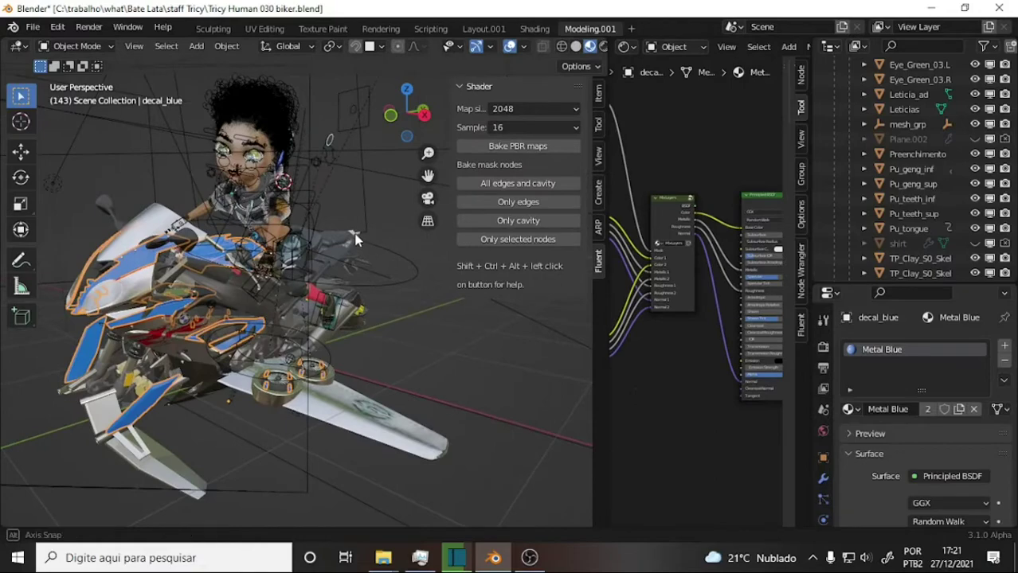
Step: Unhide and delete all scene objects, then select decal_blue and widen the node editor
{"action": "middle_click_drag", "start_coordinate": [356, 239], "coordinate": [349, 245]}
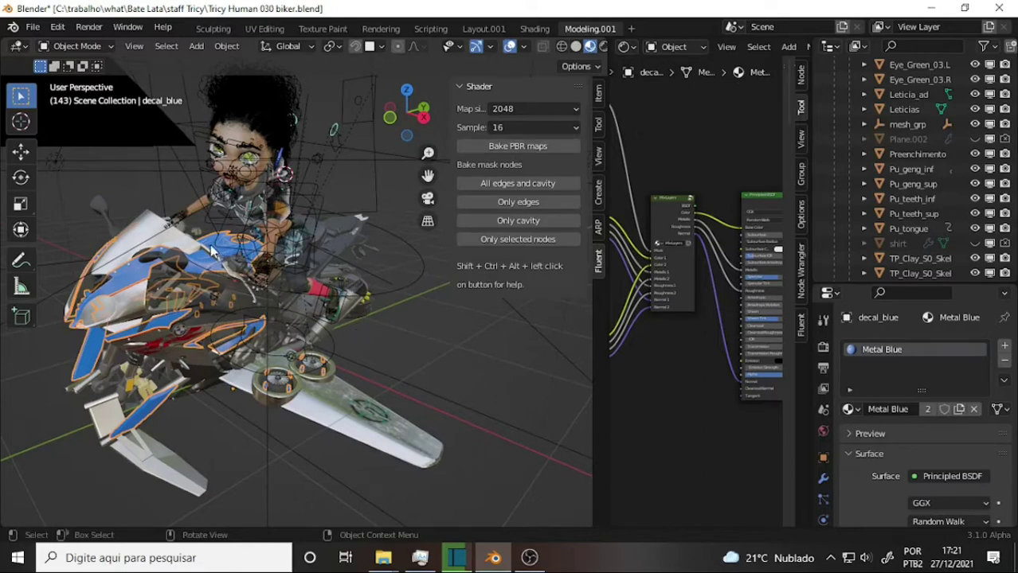
{"action": "key", "text": "alt+h"}
{"action": "key", "text": "a"}
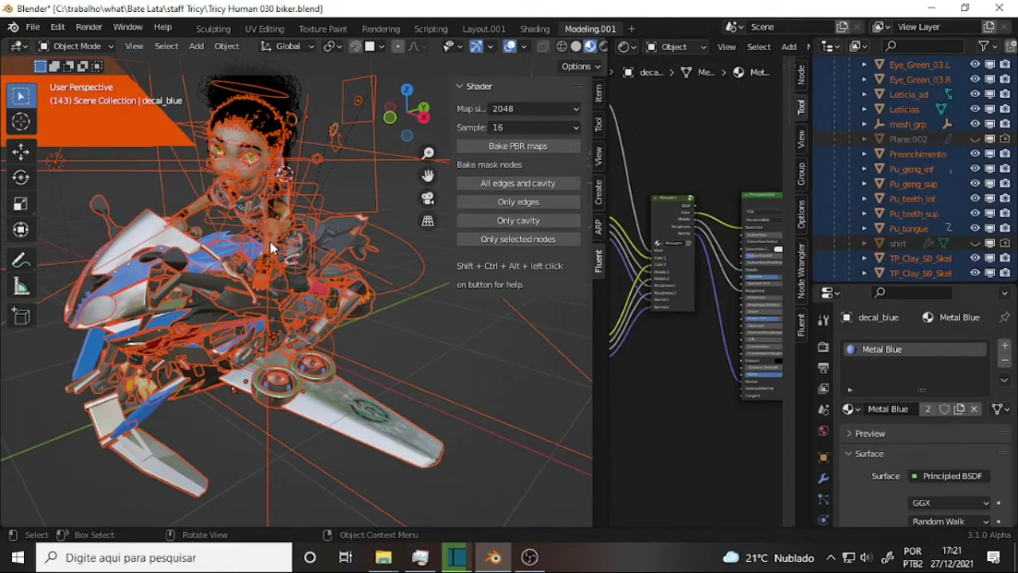
{"action": "key", "text": "Delete"}
{"action": "left_click", "coordinate": [229, 257]}
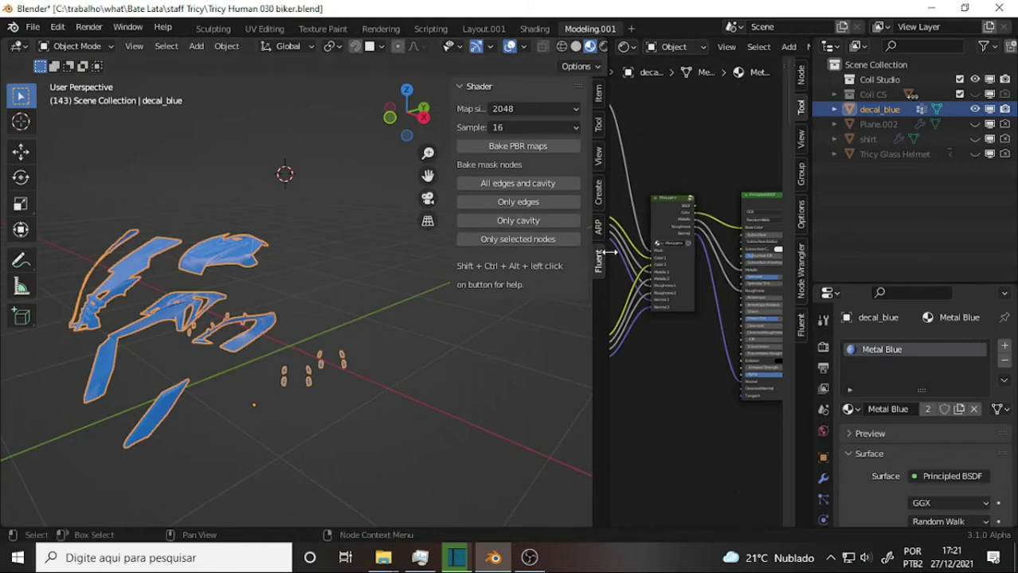
{"action": "left_click_drag", "start_coordinate": [605, 252], "coordinate": [458, 261]}
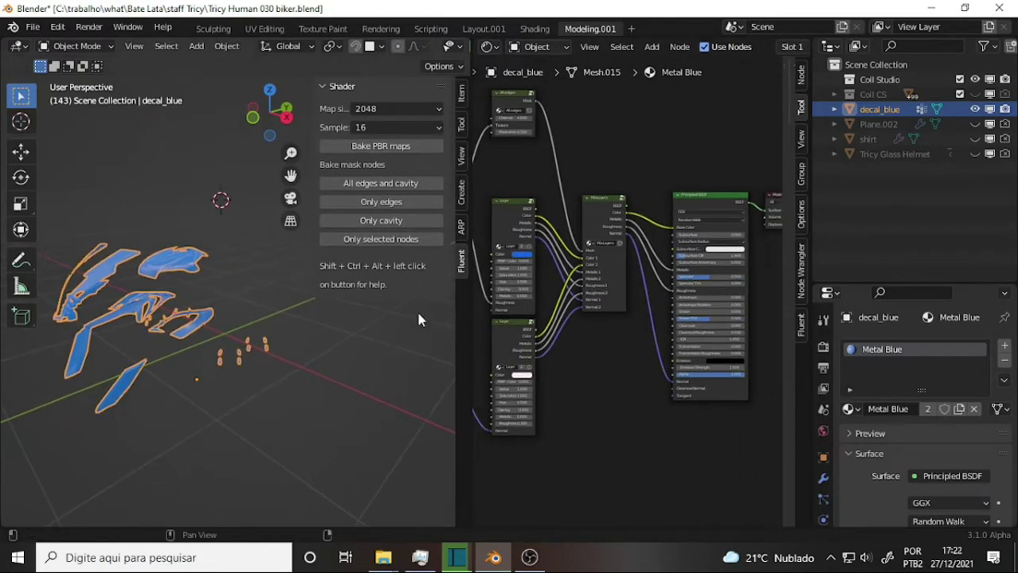
{"action": "left_click", "coordinate": [458, 557]}
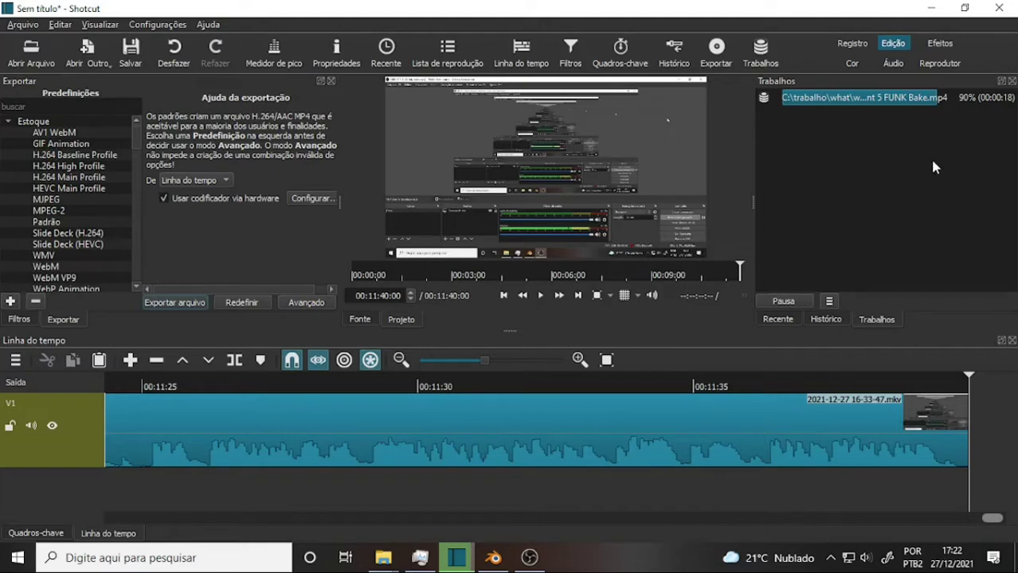
{"action": "left_click", "coordinate": [497, 563]}
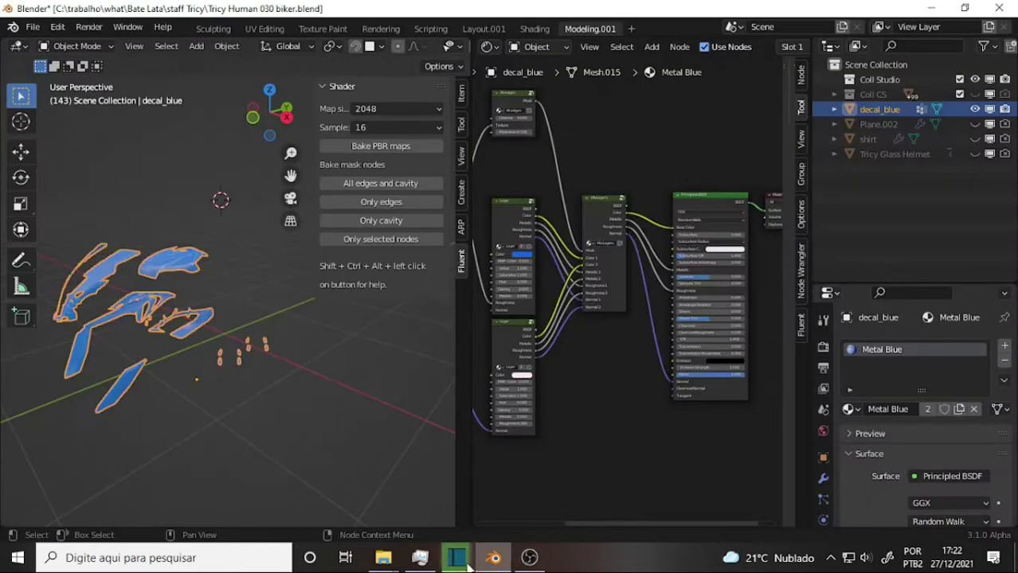
{"action": "left_click", "coordinate": [420, 558]}
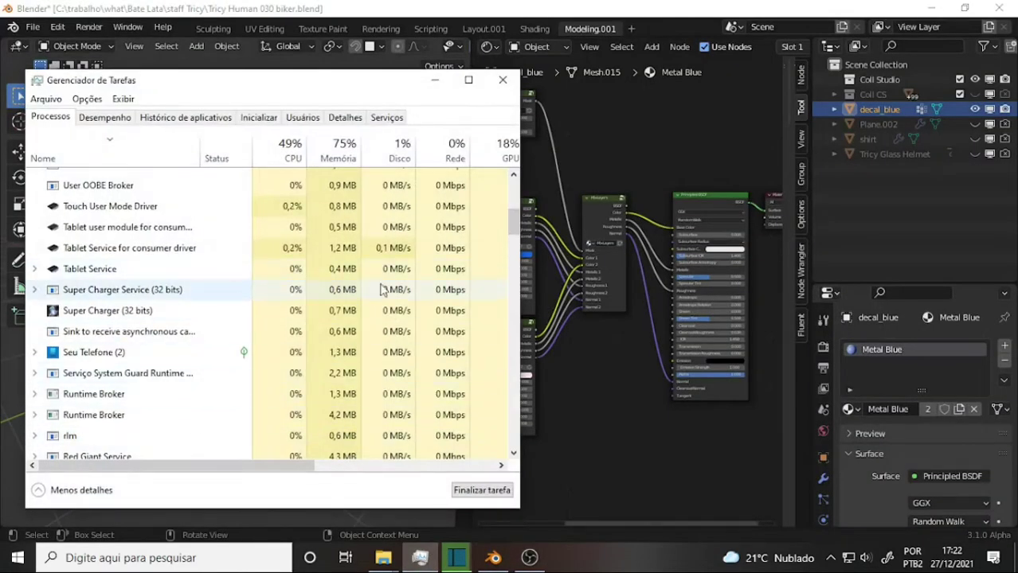
{"action": "scroll", "coordinate": [112, 279], "scroll_direction": "up", "scroll_amount": 5}
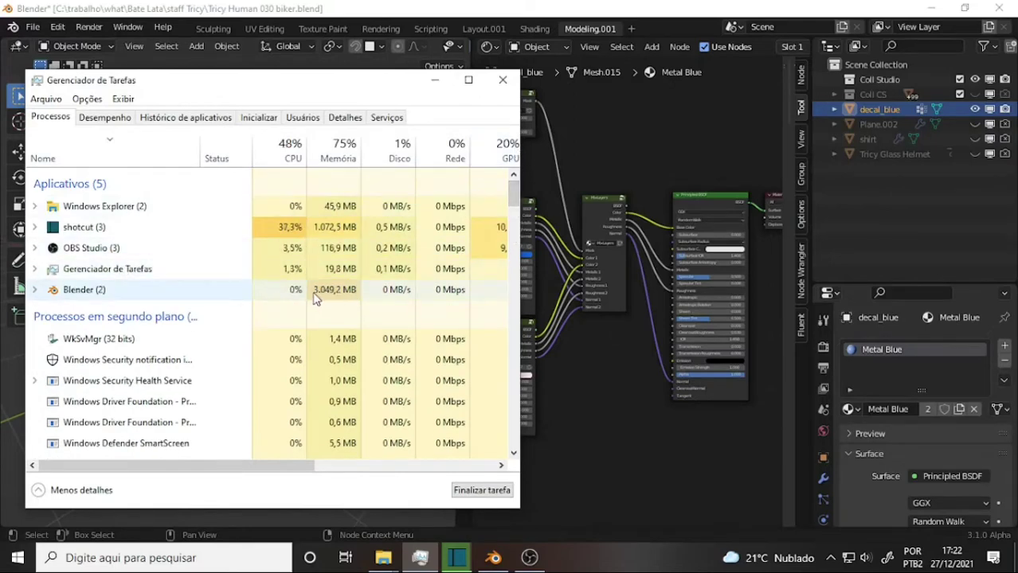
{"action": "left_click", "coordinate": [493, 12]}
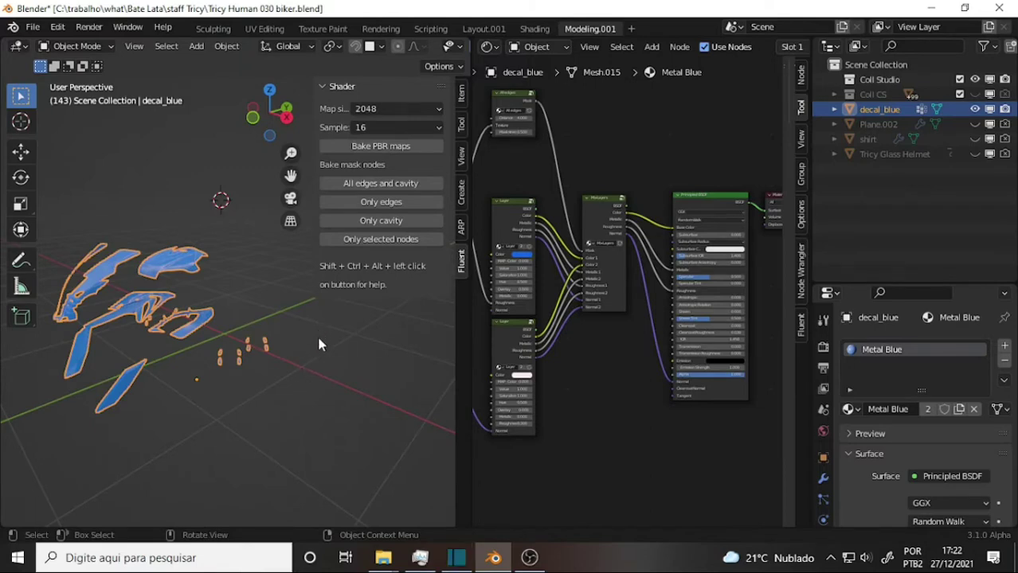
Step: Unhide Plane.002, shirt and Tricy Glass Helmet in the Outliner and delete them
{"action": "left_click", "coordinate": [974, 123]}
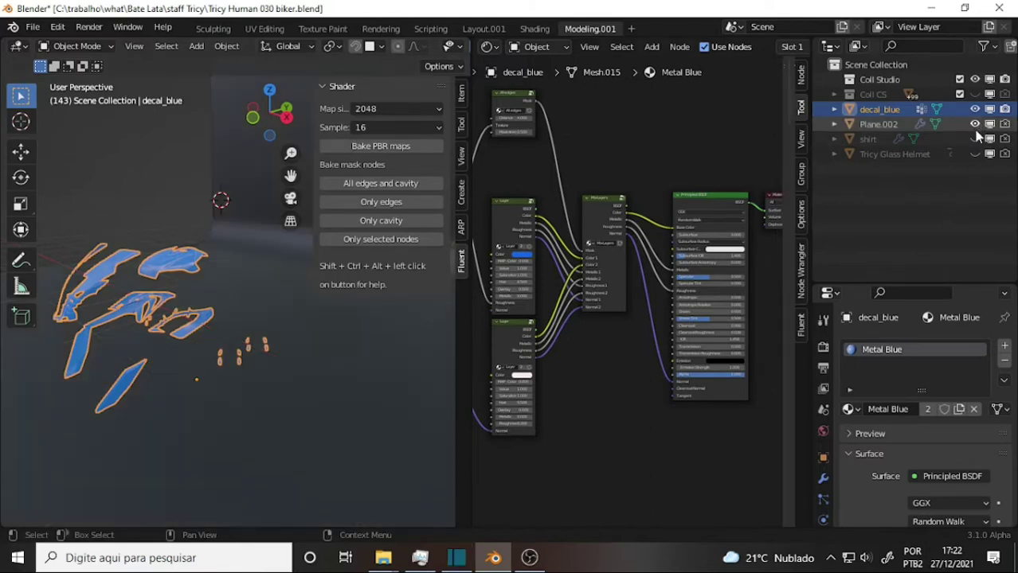
{"action": "left_click", "coordinate": [974, 139]}
{"action": "left_click", "coordinate": [975, 154]}
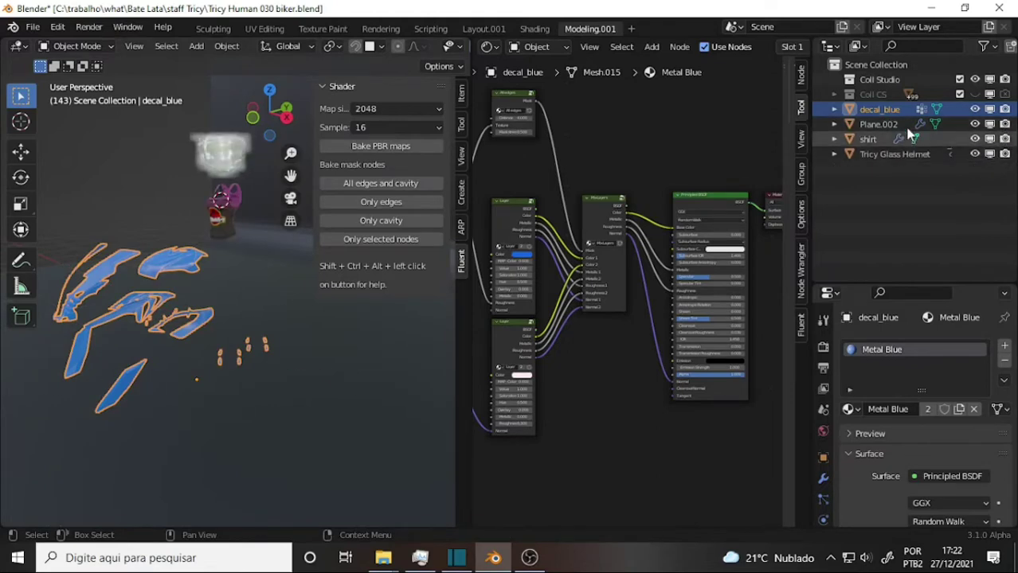
{"action": "left_click", "coordinate": [877, 124]}
{"action": "left_click", "coordinate": [868, 139], "text": "ctrl"}
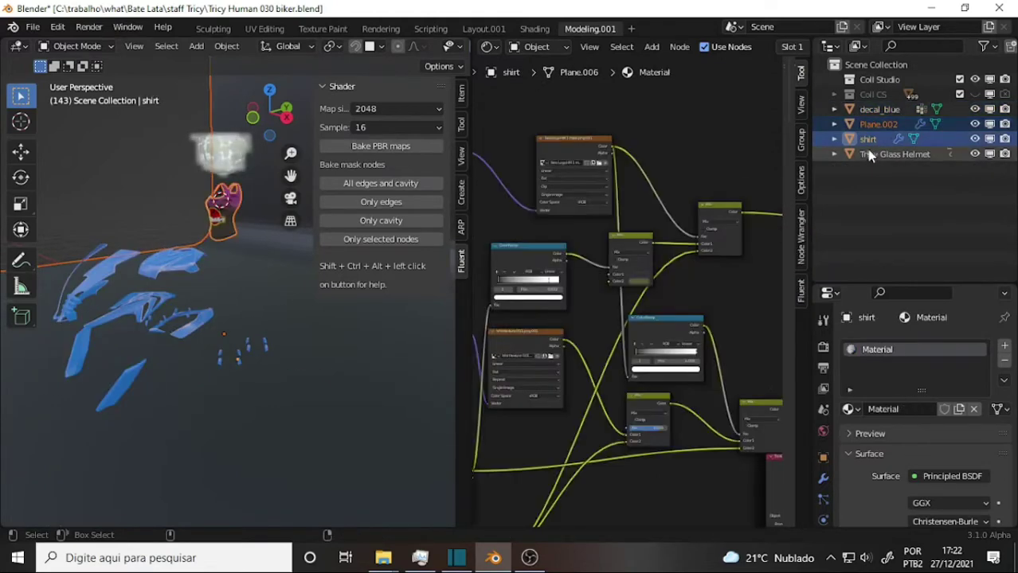
{"action": "left_click", "coordinate": [892, 154], "text": "ctrl"}
{"action": "key", "text": "Delete"}
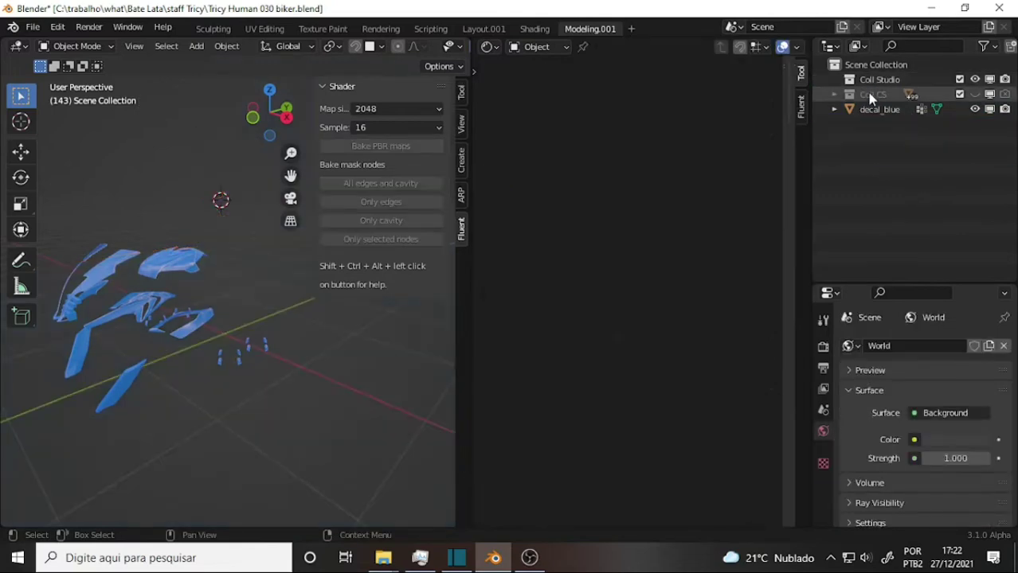
Step: Delete the Coll CS hierarchy and the Coll Studio collection, then select decal_blue
{"action": "left_click", "coordinate": [871, 96]}
{"action": "left_click", "coordinate": [989, 94]}
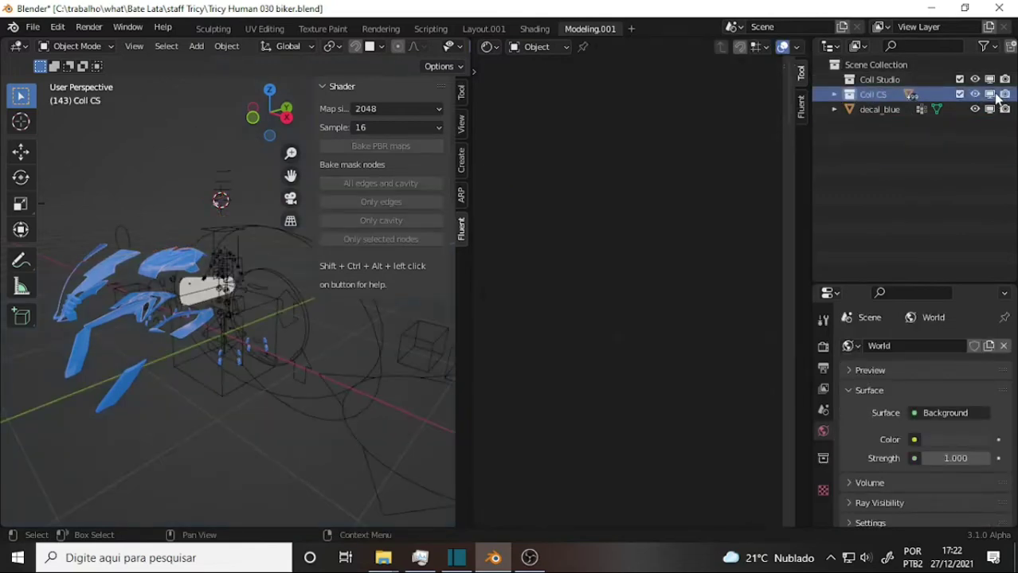
{"action": "left_click", "coordinate": [830, 96]}
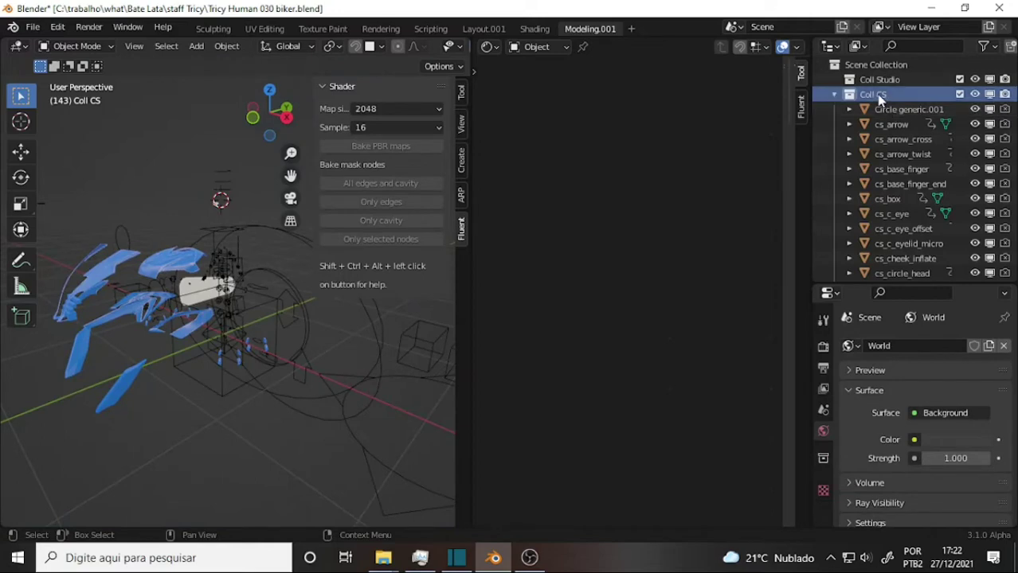
{"action": "right_click", "coordinate": [858, 96]}
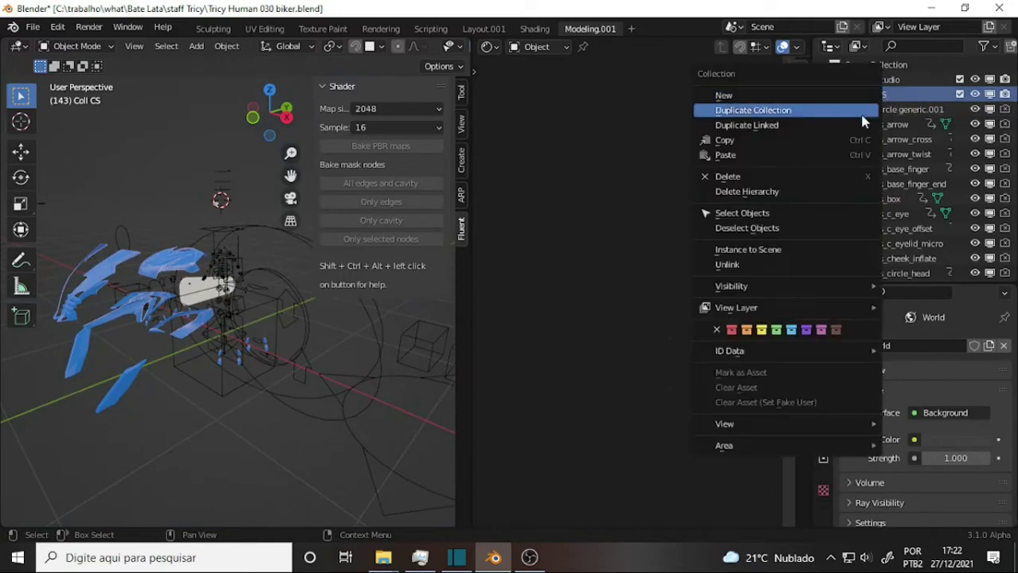
{"action": "left_click", "coordinate": [813, 195]}
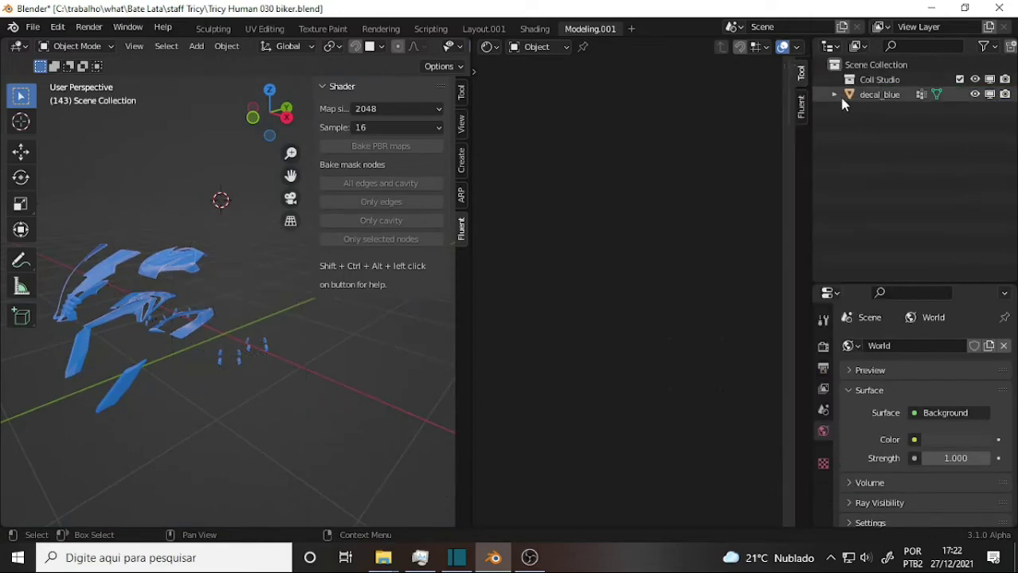
{"action": "left_click", "coordinate": [876, 80]}
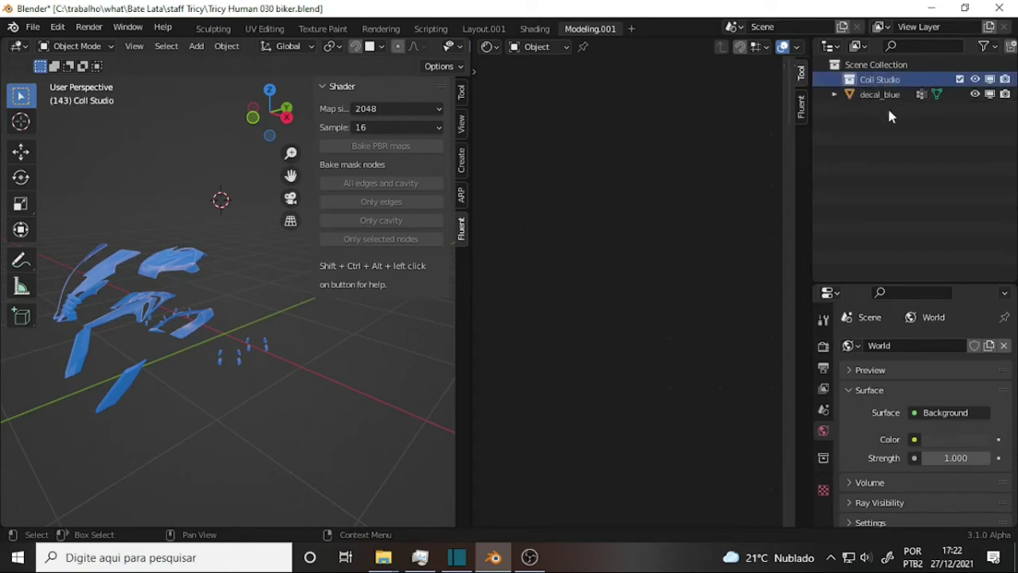
{"action": "key", "text": "Delete"}
{"action": "left_click", "coordinate": [876, 81]}
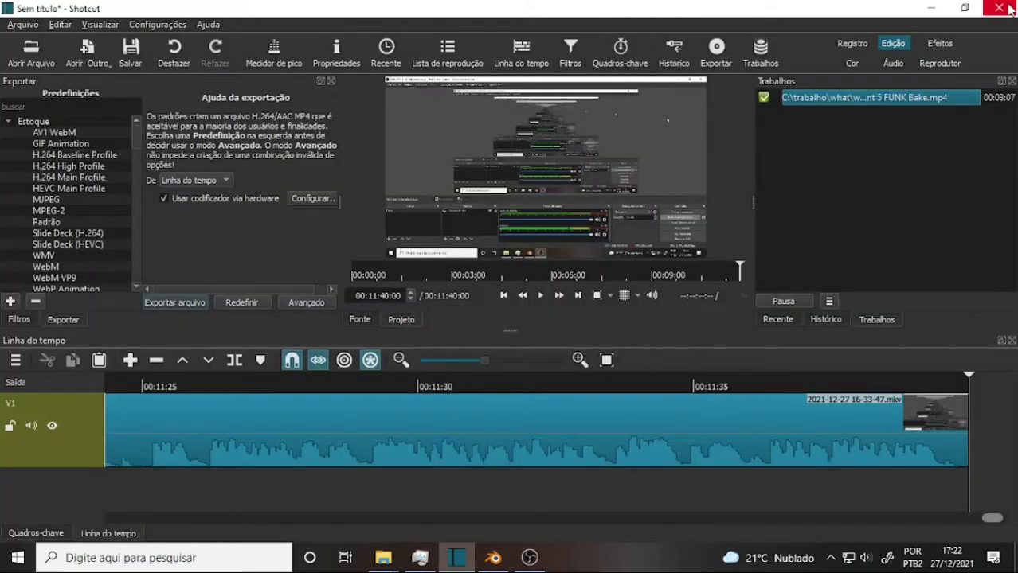
Step: Close Shotcut without saving the project and bring OBS Studio to the front
{"action": "left_click", "coordinate": [1004, 8]}
{"action": "left_click", "coordinate": [523, 299]}
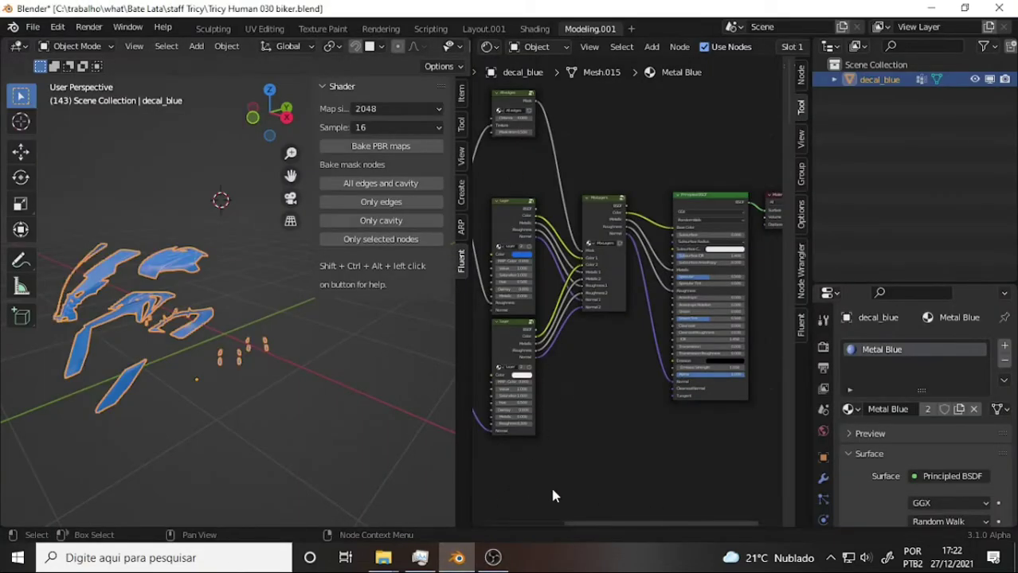
{"action": "left_click", "coordinate": [493, 559]}
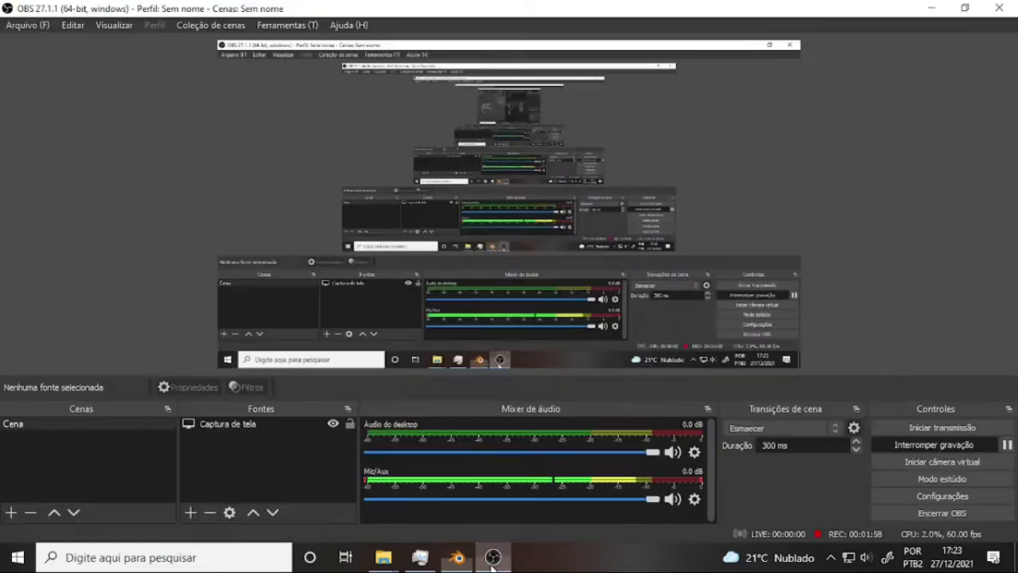
Step: Start Bake PBR maps for decal_blue in Blender and monitor it in Task Manager
{"action": "left_click", "coordinate": [492, 564]}
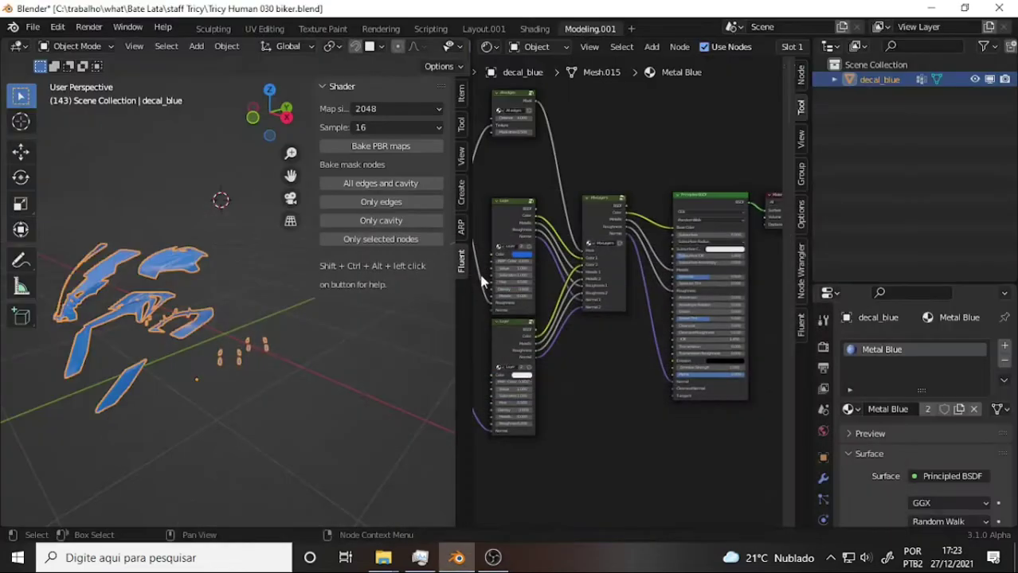
{"action": "left_click", "coordinate": [368, 148]}
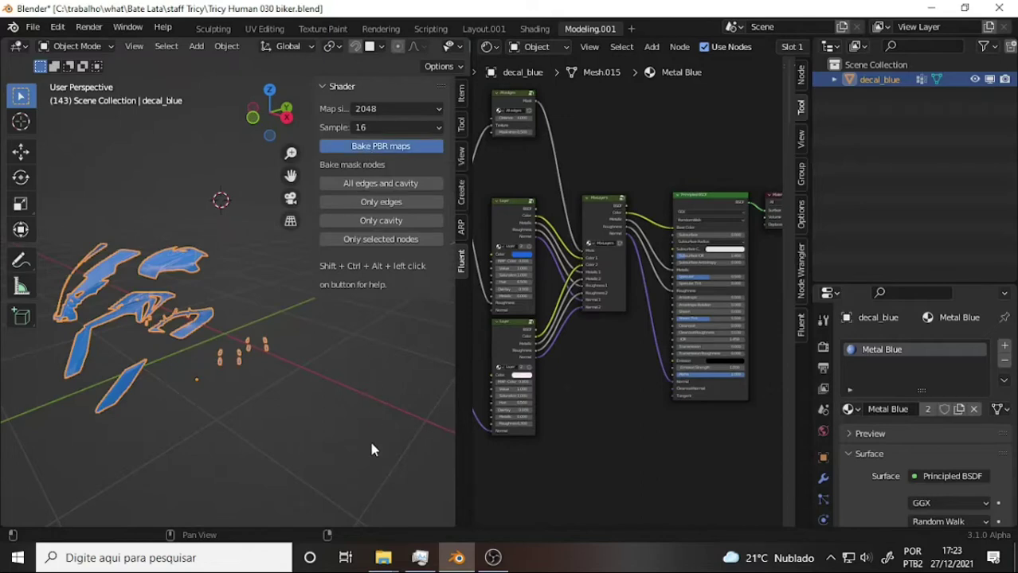
{"action": "left_click", "coordinate": [419, 558]}
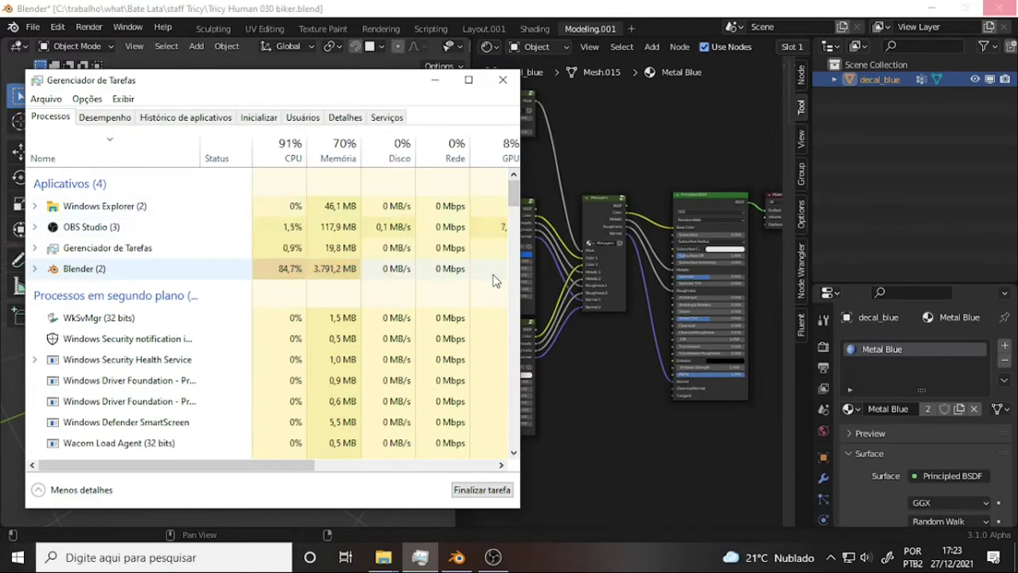
{"action": "left_click", "coordinate": [553, 15]}
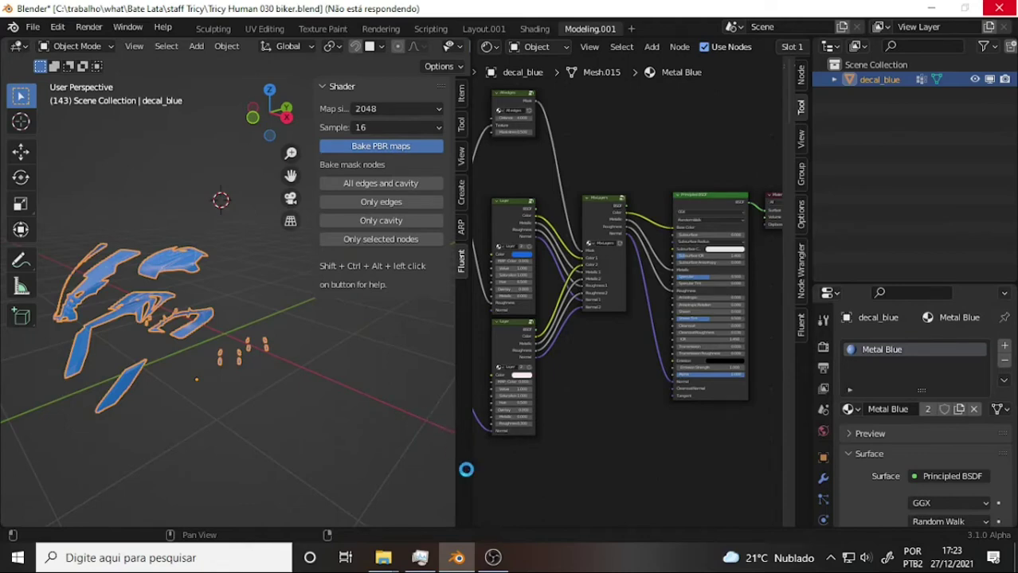
Step: Bring OBS forward, then open a second Blender window via Window > New Window
{"action": "left_click", "coordinate": [503, 563]}
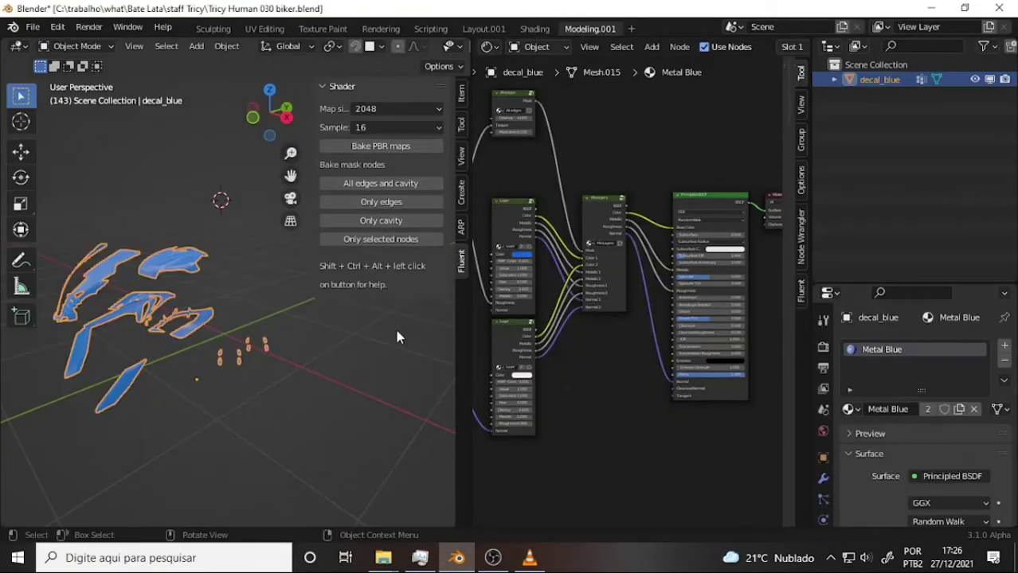
{"action": "left_click", "coordinate": [124, 30]}
{"action": "left_click", "coordinate": [153, 43]}
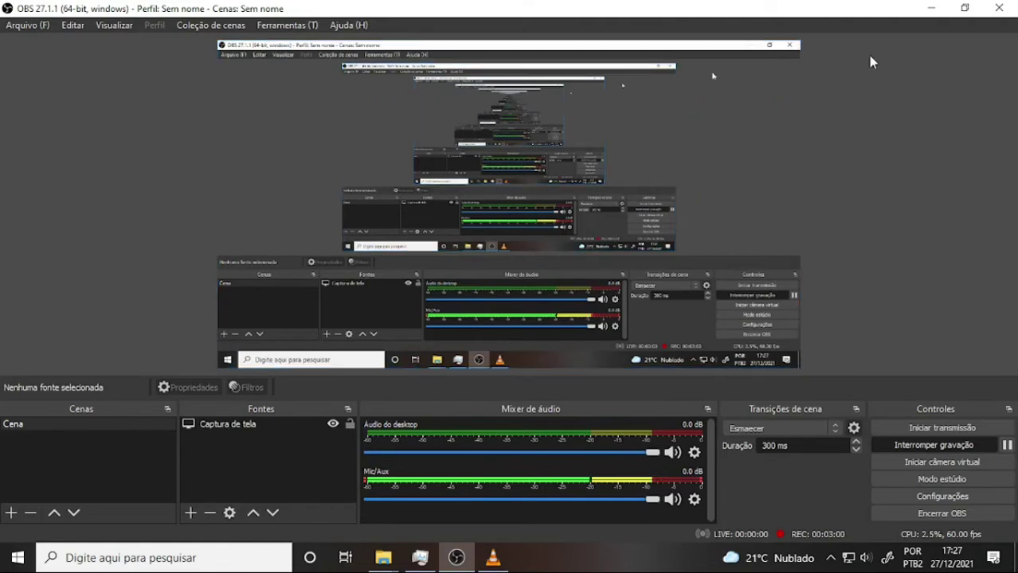
Step: Advance the Fluent Materializer tutorial in VLC to 10:39, close VLC, and bring the Videos folder forward
{"action": "left_click", "coordinate": [931, 8]}
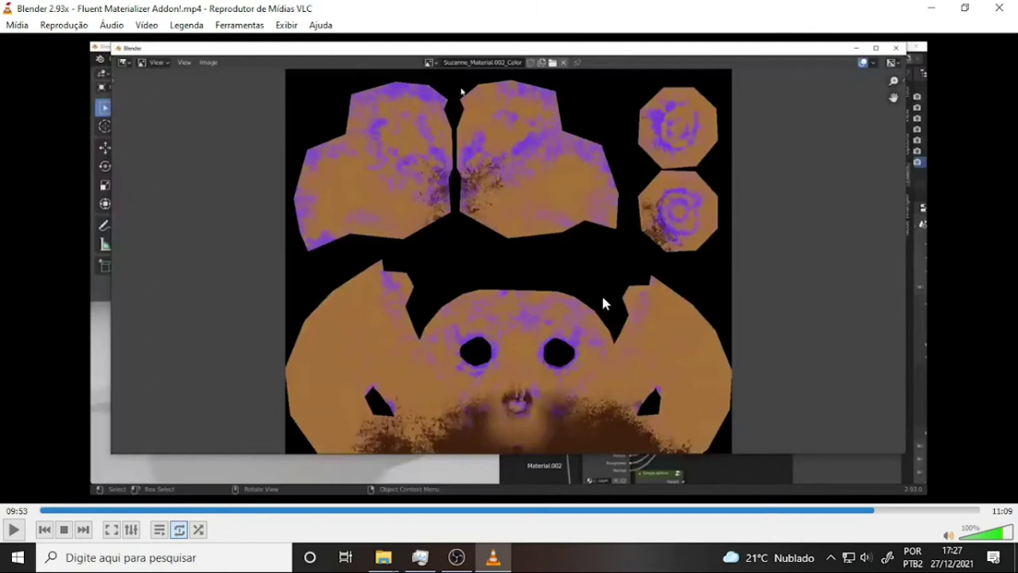
{"action": "left_click", "coordinate": [903, 510]}
{"action": "left_click_drag", "start_coordinate": [926, 514], "coordinate": [942, 514]}
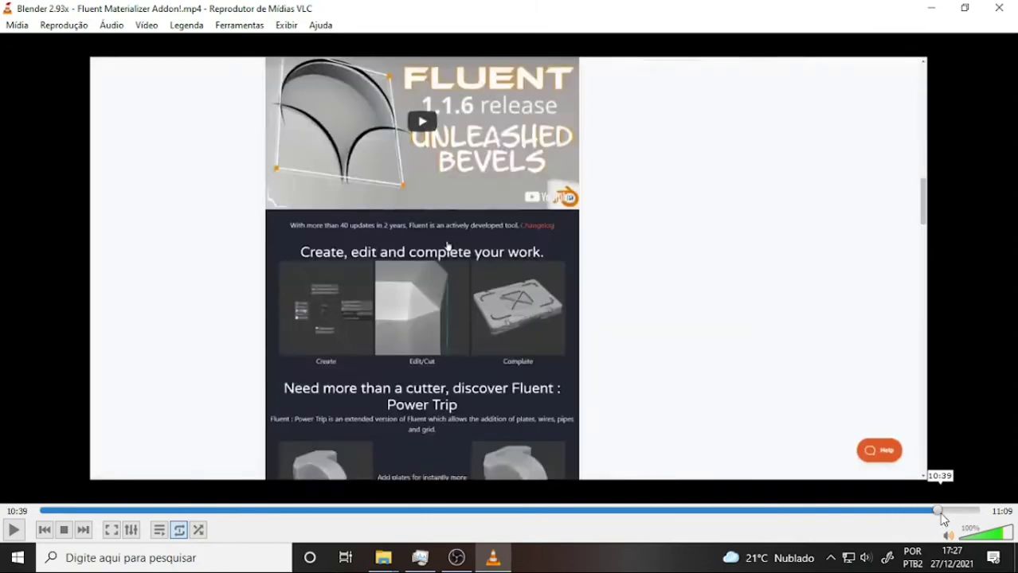
{"action": "left_click", "coordinate": [998, 10]}
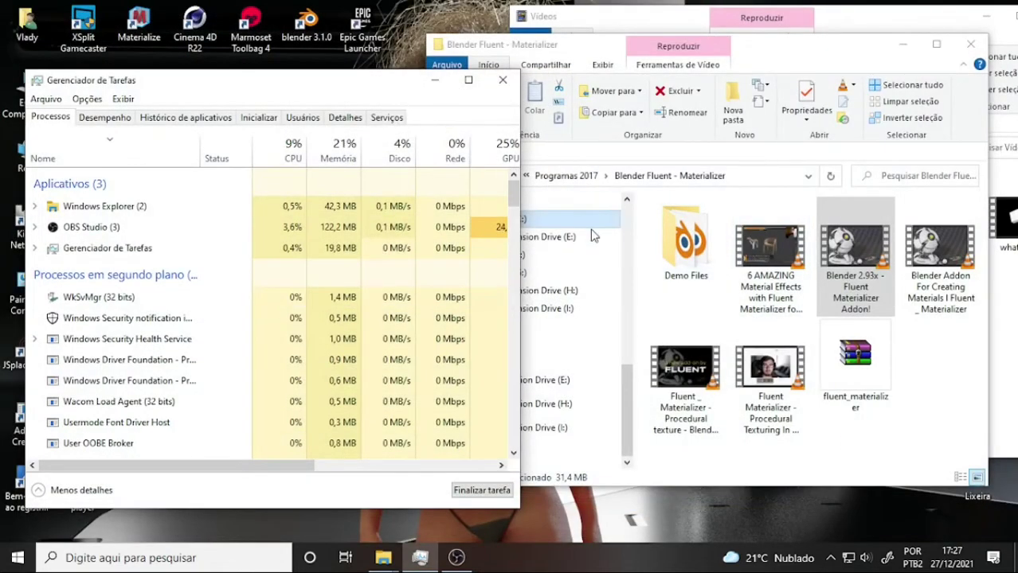
{"action": "left_click", "coordinate": [627, 22]}
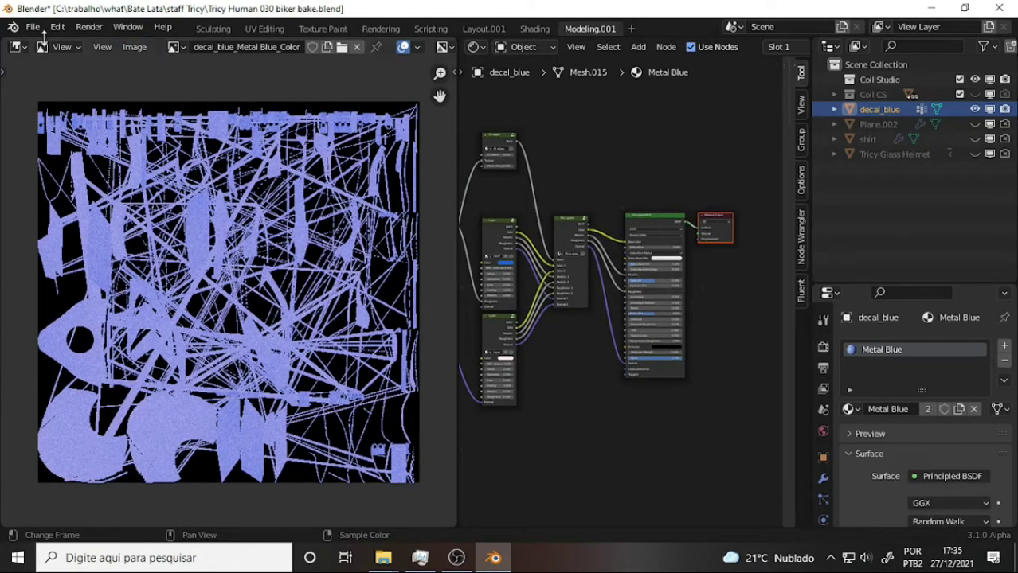
Step: Switch the area to the Image Editor and view the baked Metallic, Normal and Roughness maps
{"action": "left_click", "coordinate": [17, 46]}
{"action": "left_click", "coordinate": [180, 48]}
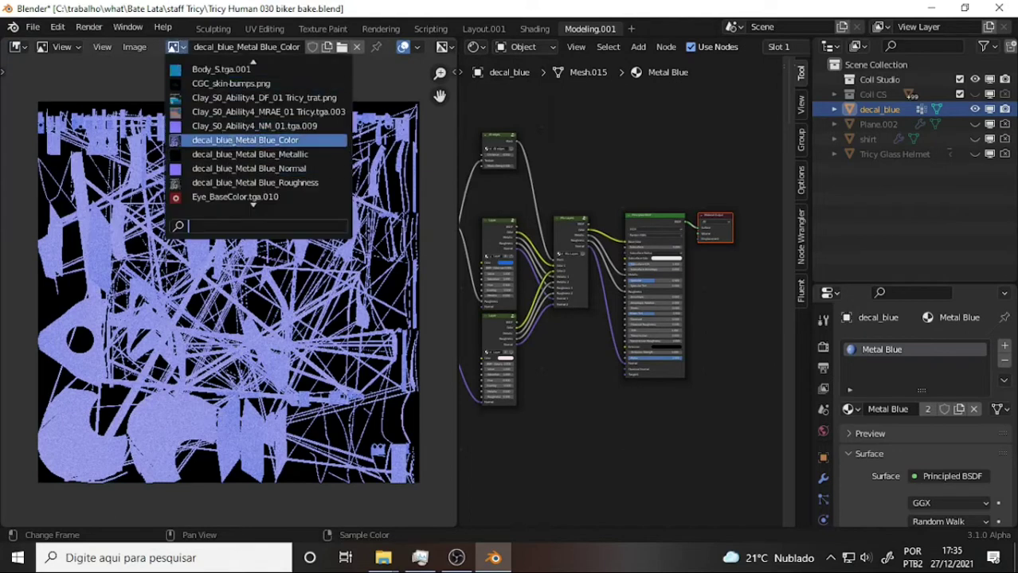
{"action": "left_click", "coordinate": [240, 154]}
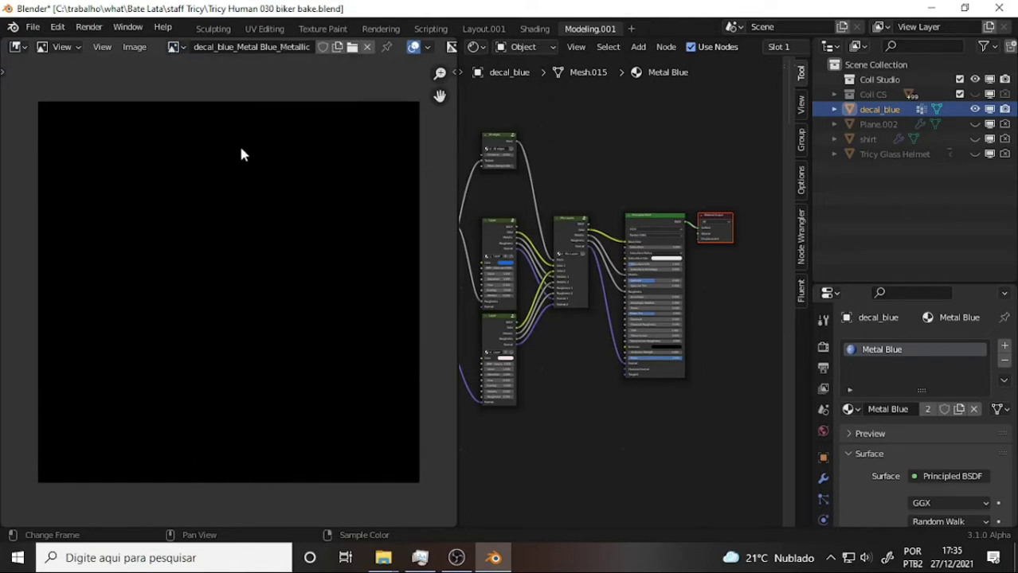
{"action": "left_click", "coordinate": [179, 48]}
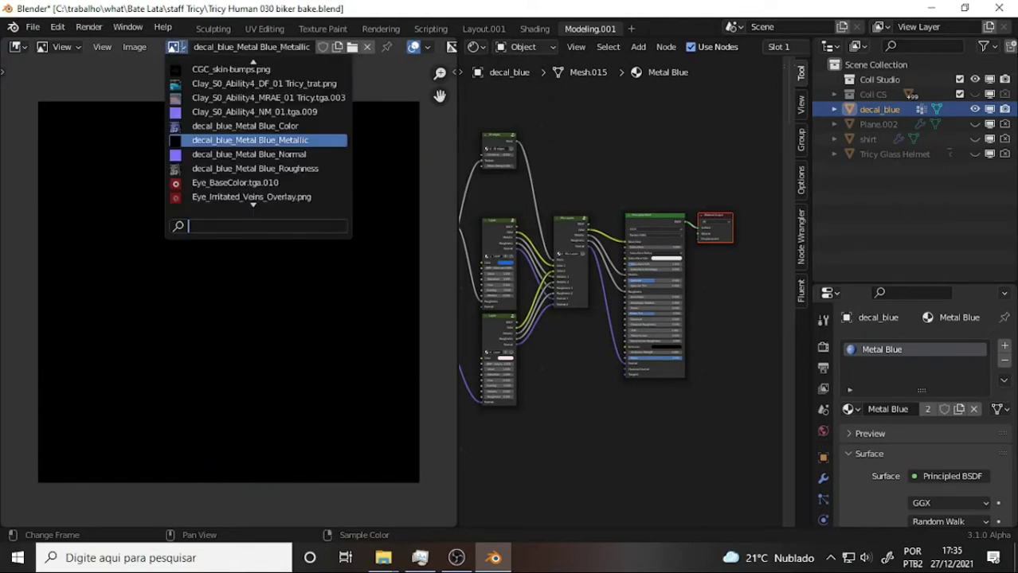
{"action": "left_click", "coordinate": [242, 155]}
{"action": "left_click", "coordinate": [180, 47]}
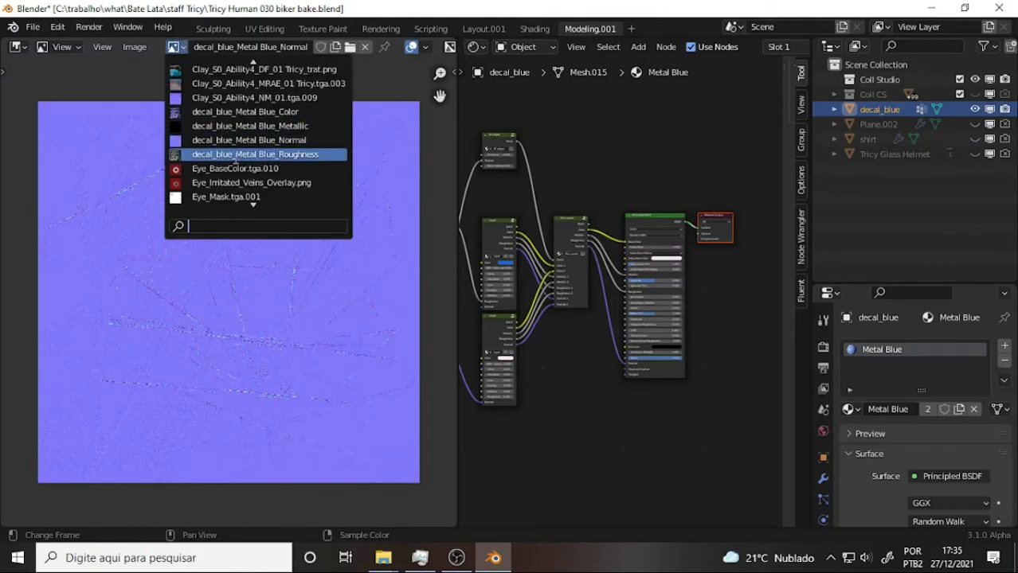
{"action": "left_click", "coordinate": [239, 154]}
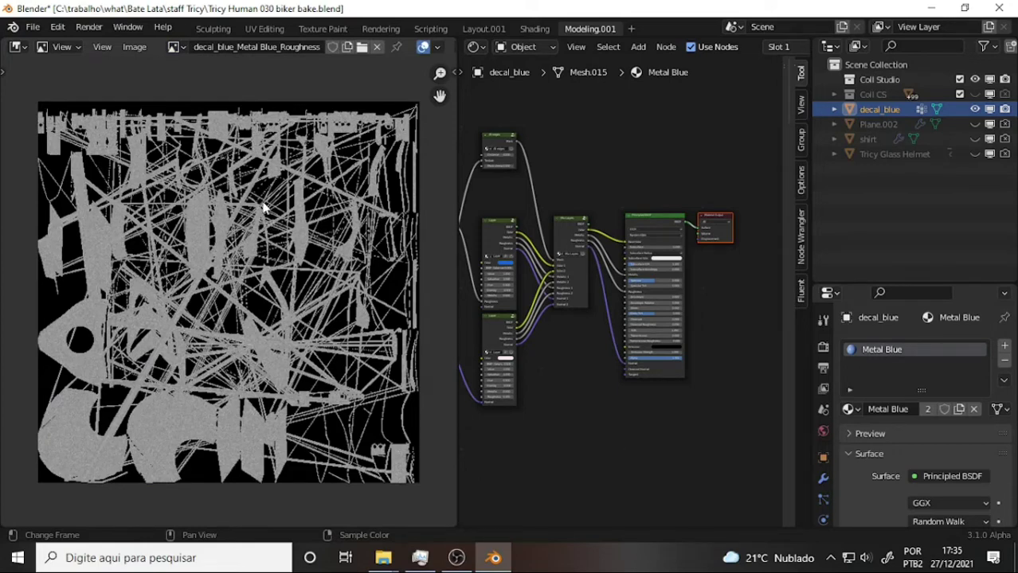
{"action": "scroll", "coordinate": [271, 319], "scroll_direction": "up", "scroll_amount": 5}
{"action": "scroll", "coordinate": [267, 327], "scroll_direction": "up", "scroll_amount": 3}
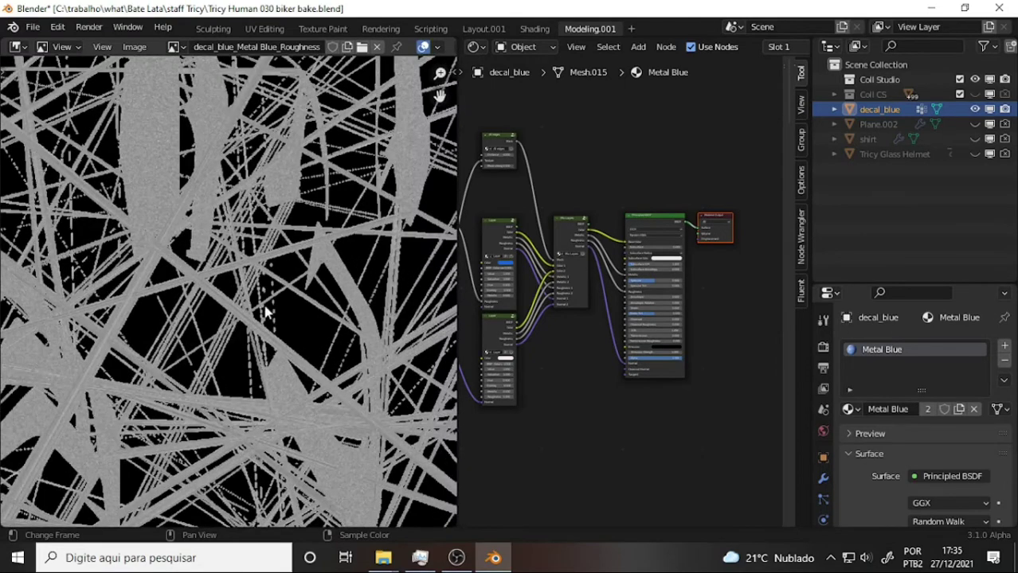
{"action": "key", "text": "Home"}
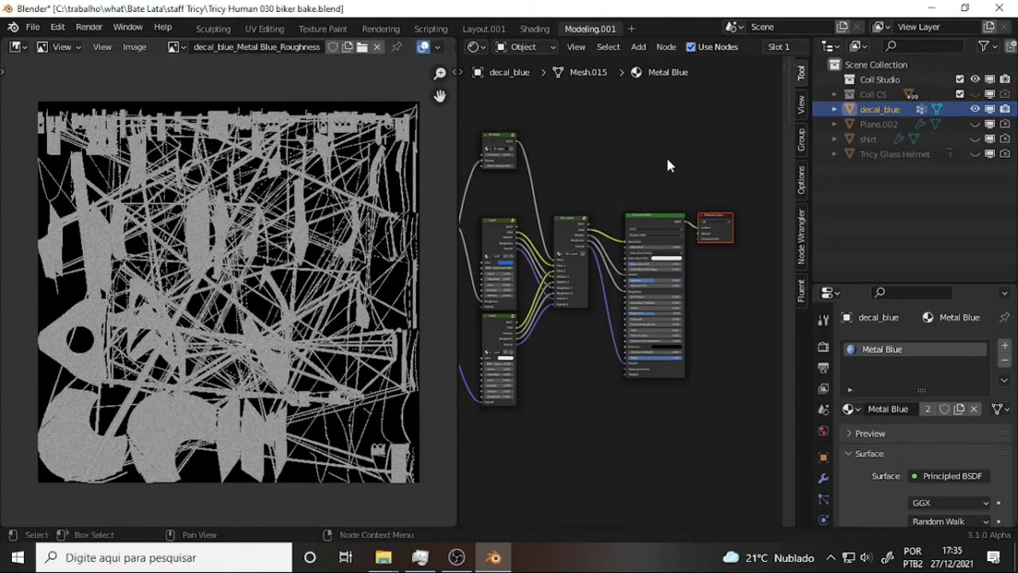
{"action": "scroll", "coordinate": [667, 165], "scroll_direction": "down", "scroll_amount": 1}
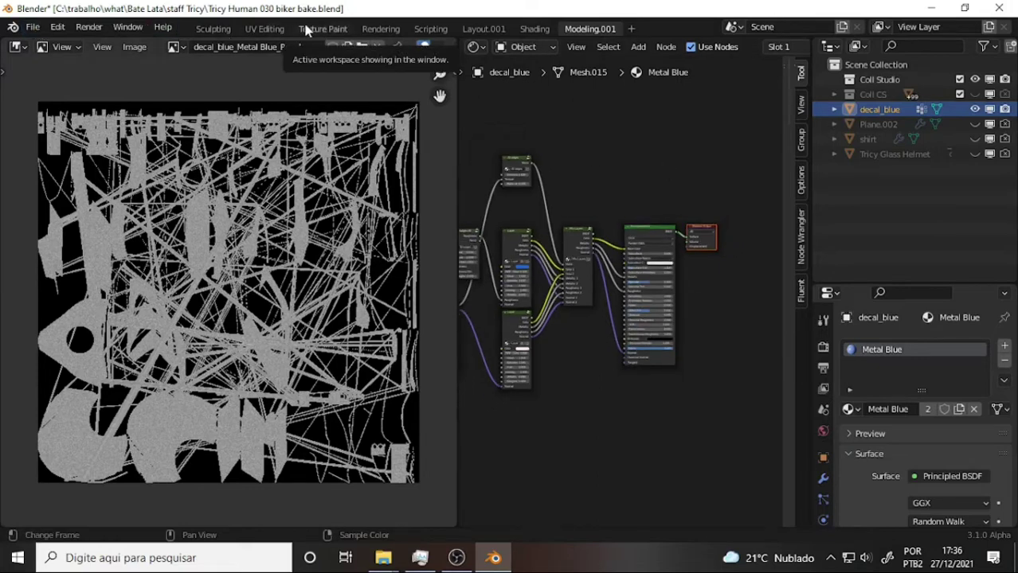
Step: Reopen Tricy Human 030 biker.blend from recent files, discarding unsaved changes
{"action": "left_click", "coordinate": [32, 28]}
{"action": "mouse_move", "coordinate": [69, 73]}
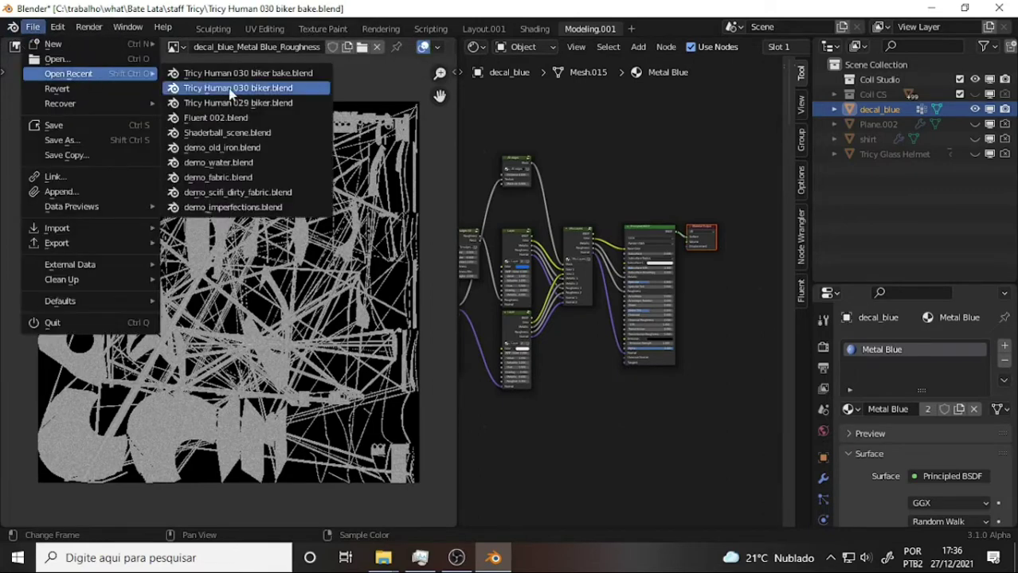
{"action": "left_click", "coordinate": [231, 89]}
{"action": "left_click", "coordinate": [534, 306]}
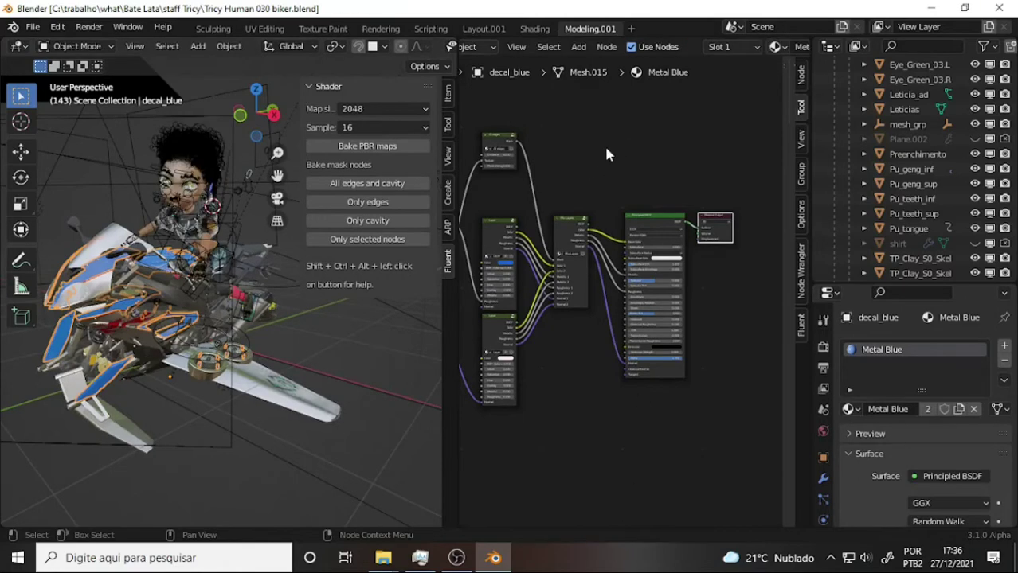
Step: Delete the Fluent nodes feeding the Principled BSDF, then select it and press Ctrl+Shift+T
{"action": "middle_click_drag", "start_coordinate": [611, 159], "coordinate": [637, 128]}
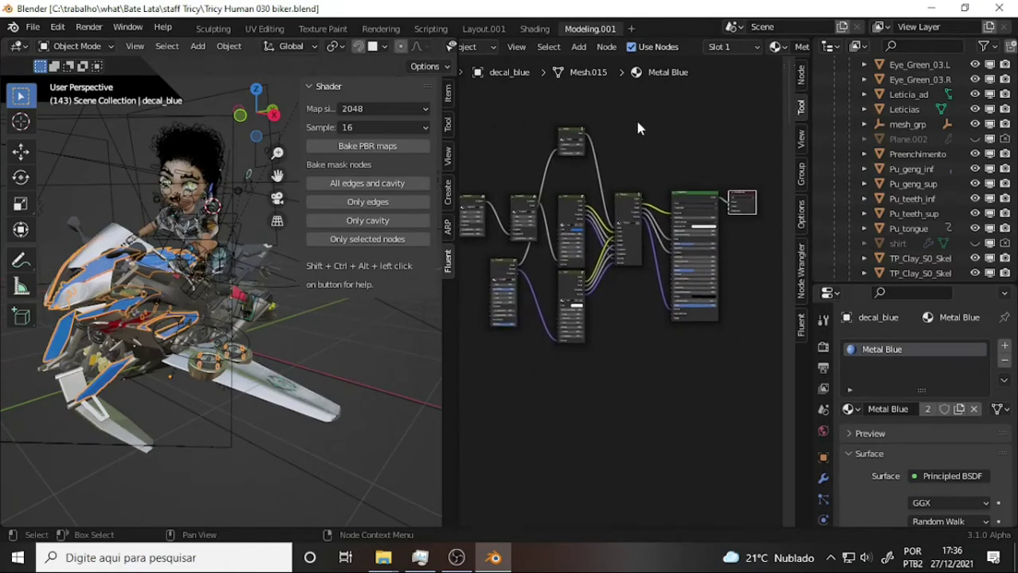
{"action": "left_click_drag", "start_coordinate": [652, 111], "coordinate": [482, 403]}
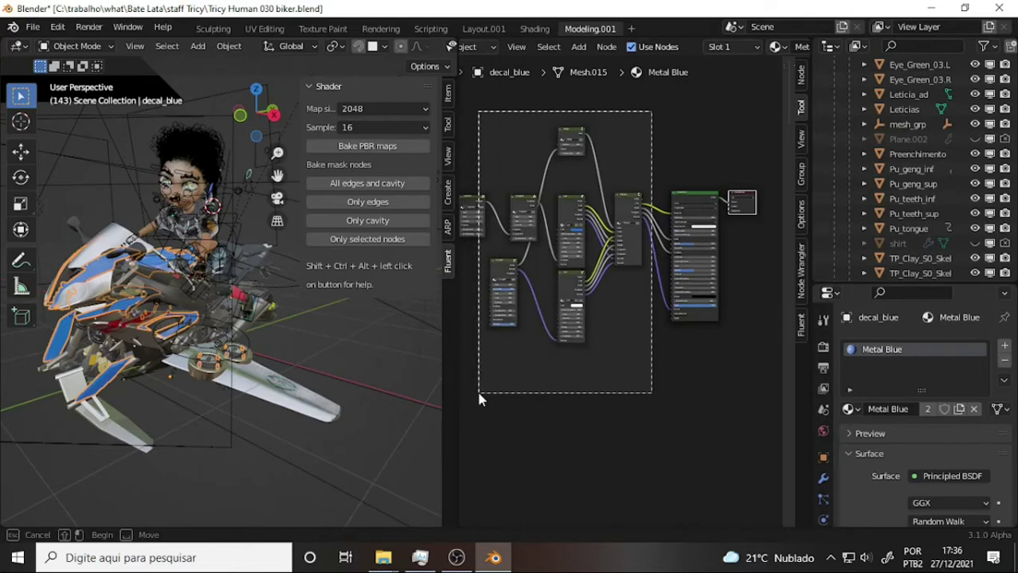
{"action": "key", "text": "Delete"}
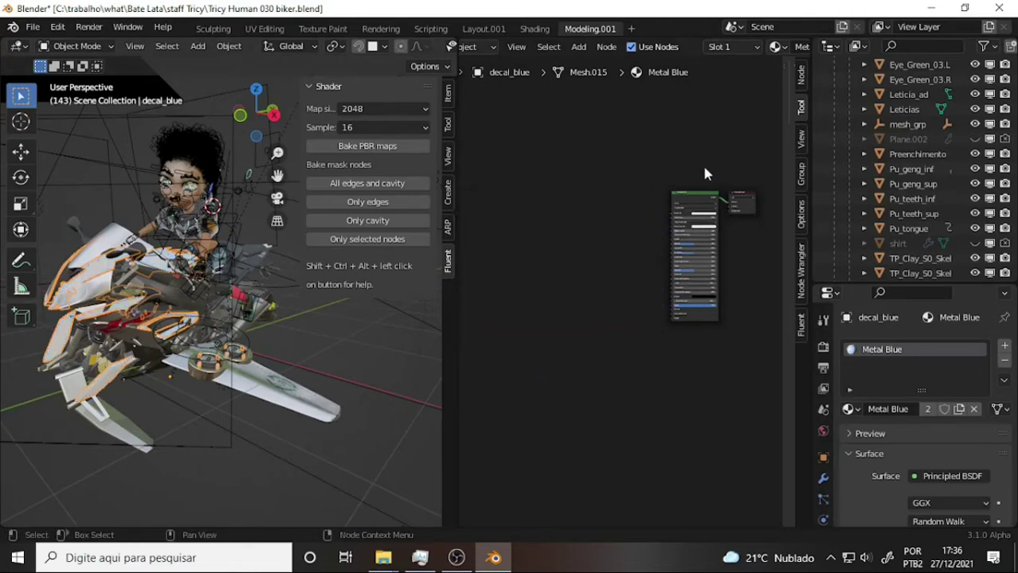
{"action": "left_click", "coordinate": [692, 199]}
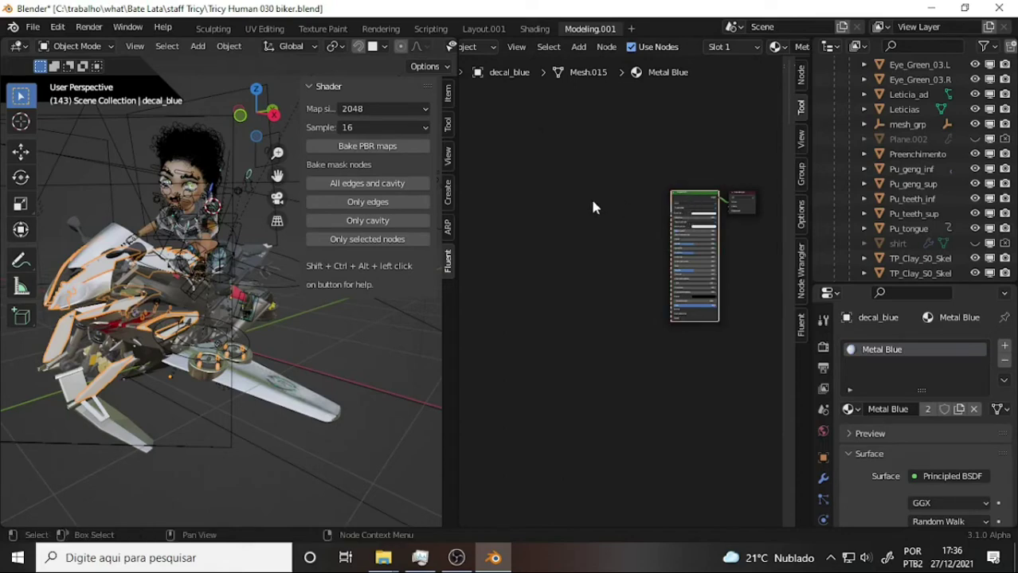
{"action": "key", "text": "ctrl+shift+t"}
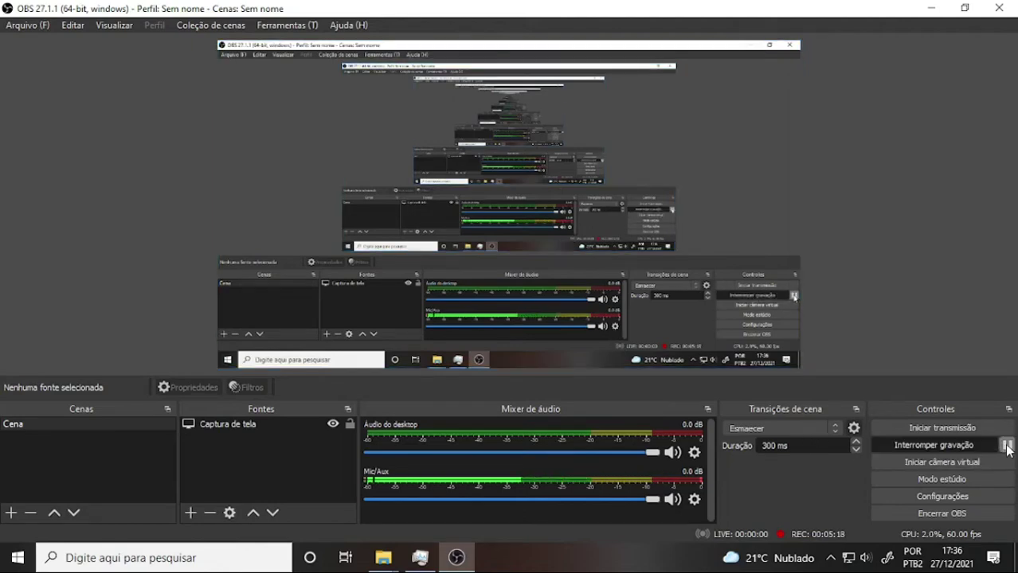
Step: Pause the OBS screen recording
{"action": "left_click", "coordinate": [1007, 445]}
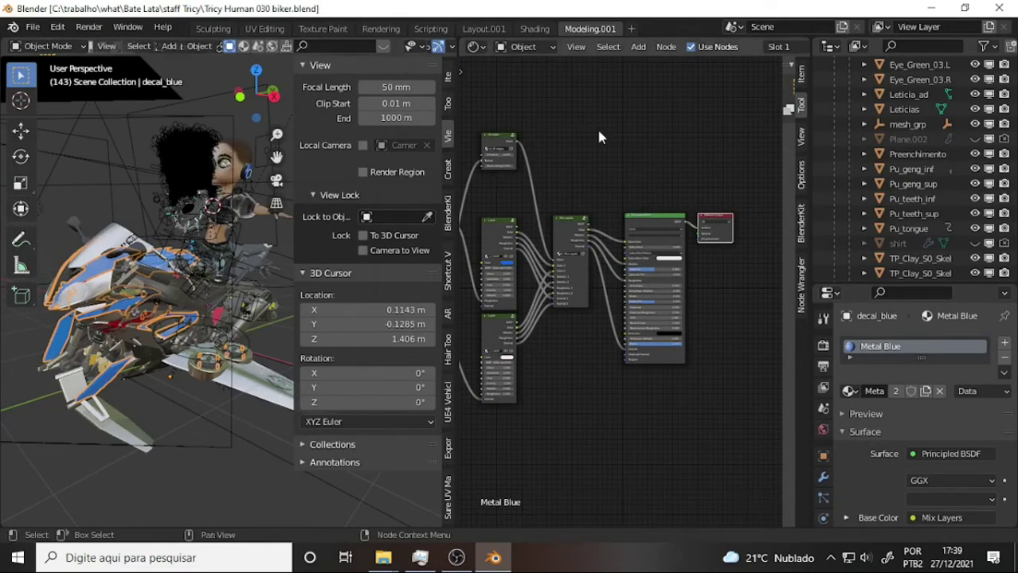
Step: Delete all Metal Blue nodes except the Principled BSDF and pan it into view
{"action": "key", "text": "shift+r"}
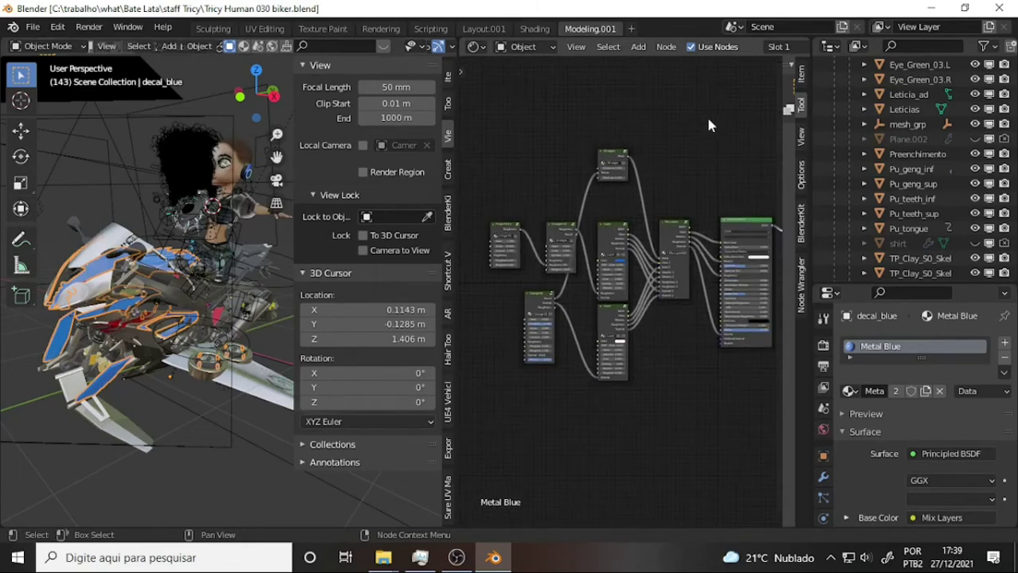
{"action": "scroll", "coordinate": [709, 125], "scroll_direction": "down", "scroll_amount": 1}
{"action": "left_click_drag", "start_coordinate": [693, 139], "coordinate": [479, 422]}
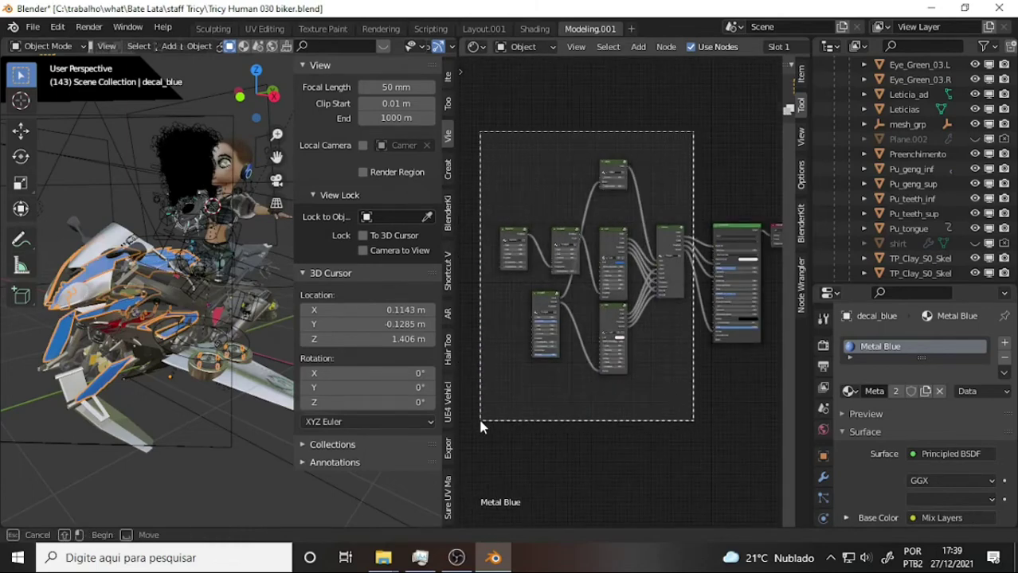
{"action": "key", "text": "x"}
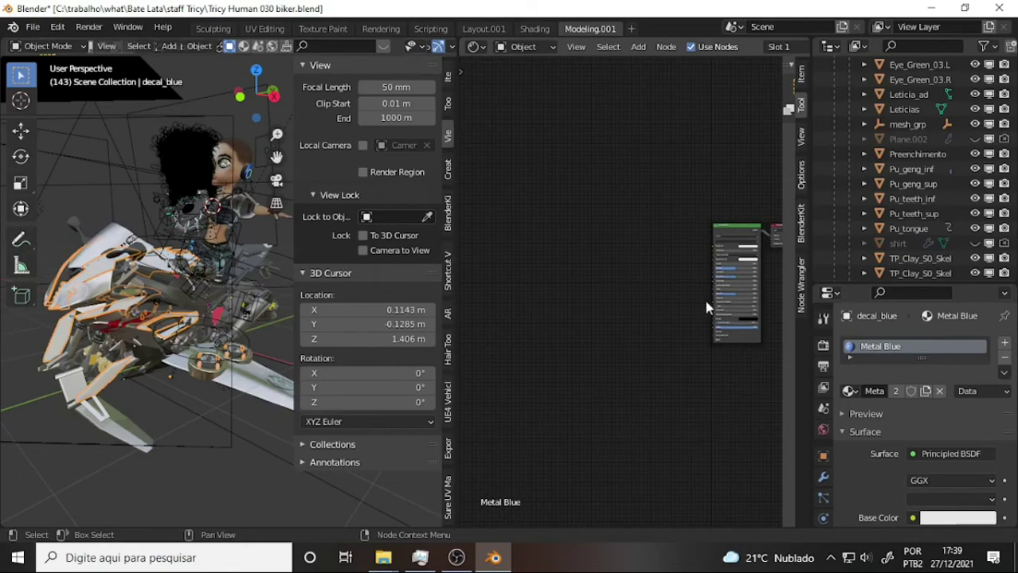
{"action": "scroll", "coordinate": [686, 178], "scroll_direction": "up", "scroll_amount": 2}
{"action": "mouse_move", "coordinate": [685, 178]}
{"action": "middle_mouse_down"}
{"action": "mouse_move", "coordinate": [635, 168]}
{"action": "mouse_move", "coordinate": [533, 174]}
{"action": "middle_mouse_up"}
Step: Start Principled Texture Setup and browse the Bate Lata and stuff Legomoto folders
{"action": "key", "text": "ctrl+shift+t"}
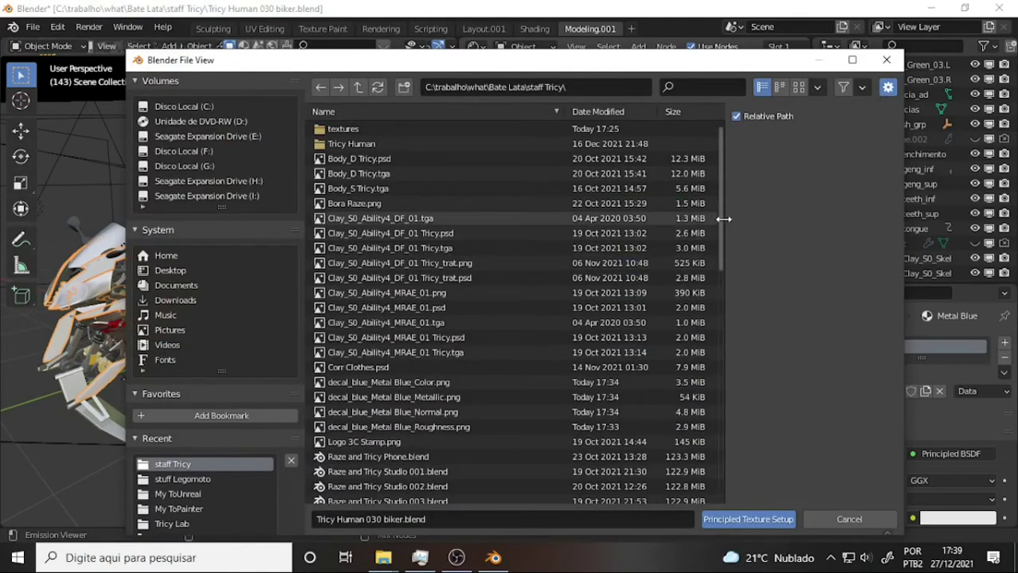
{"action": "scroll", "coordinate": [720, 213], "scroll_direction": "down", "scroll_amount": 5}
{"action": "scroll", "coordinate": [726, 195], "scroll_direction": "up", "scroll_amount": 6}
{"action": "left_click", "coordinate": [357, 85]}
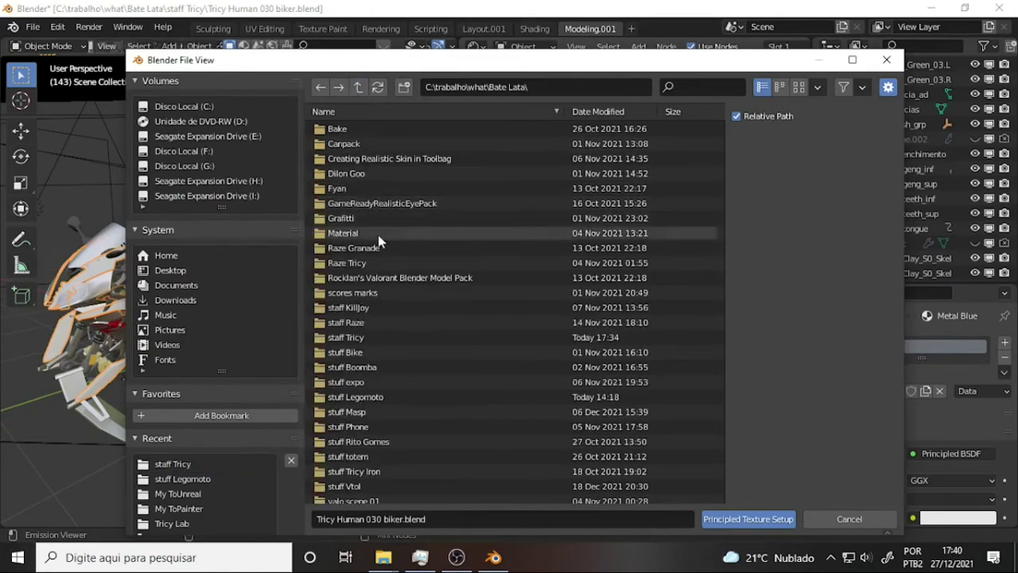
{"action": "scroll", "coordinate": [381, 336], "scroll_direction": "down", "scroll_amount": 1}
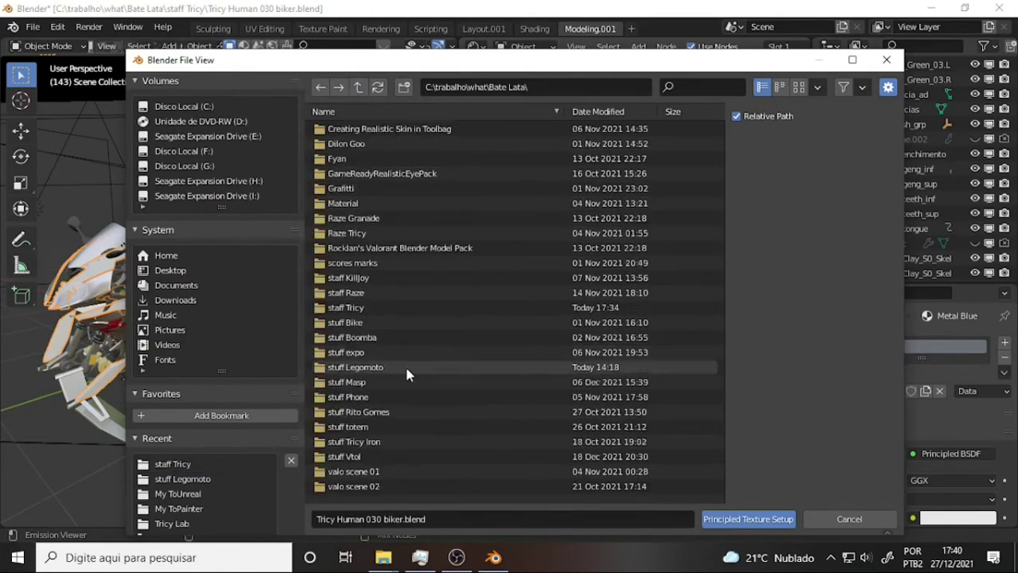
{"action": "scroll", "coordinate": [404, 363], "scroll_direction": "down", "scroll_amount": 3}
{"action": "left_click", "coordinate": [363, 278]}
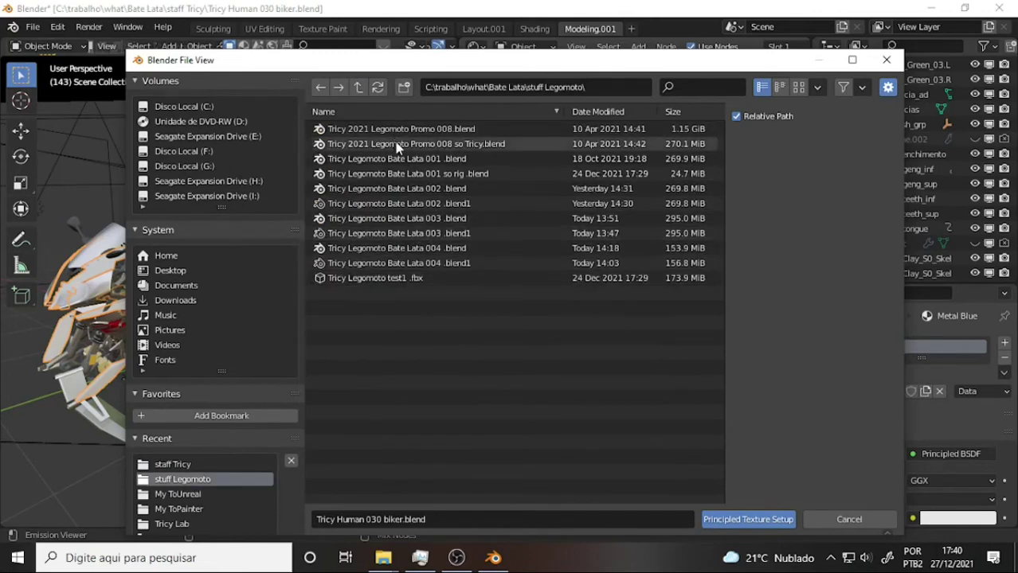
{"action": "left_click", "coordinate": [358, 89]}
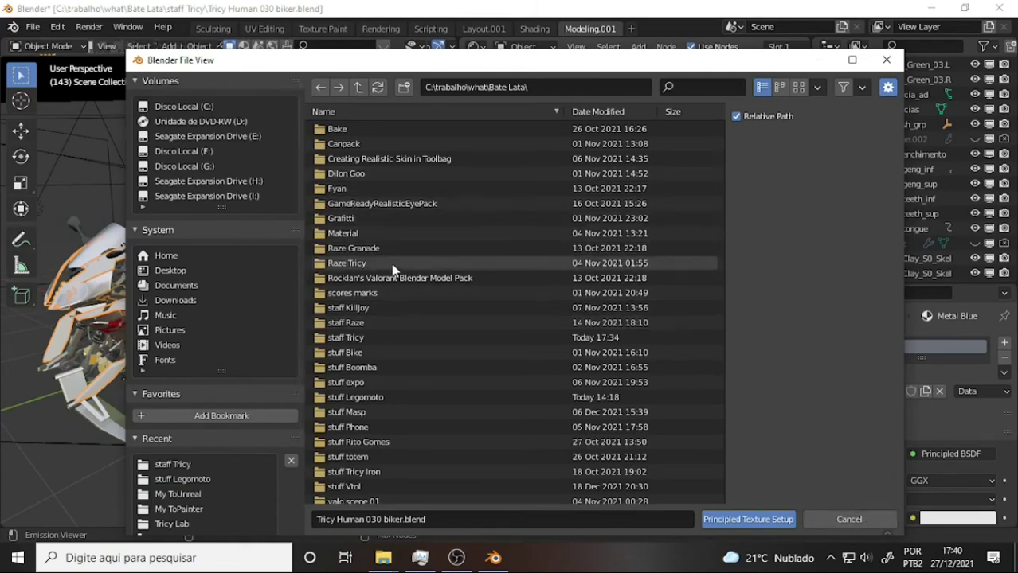
{"action": "double_click", "coordinate": [352, 398]}
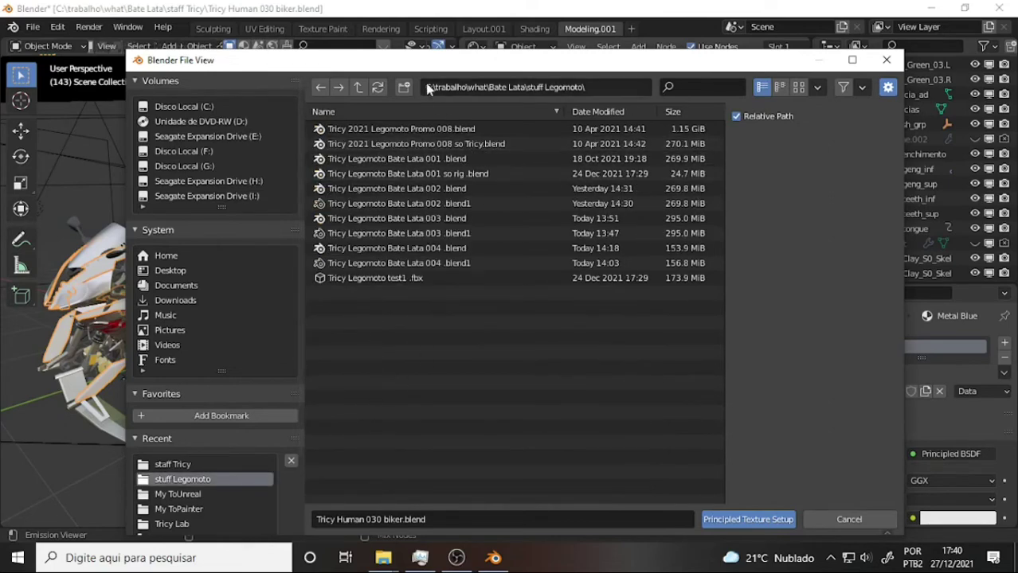
{"action": "left_click", "coordinate": [358, 90]}
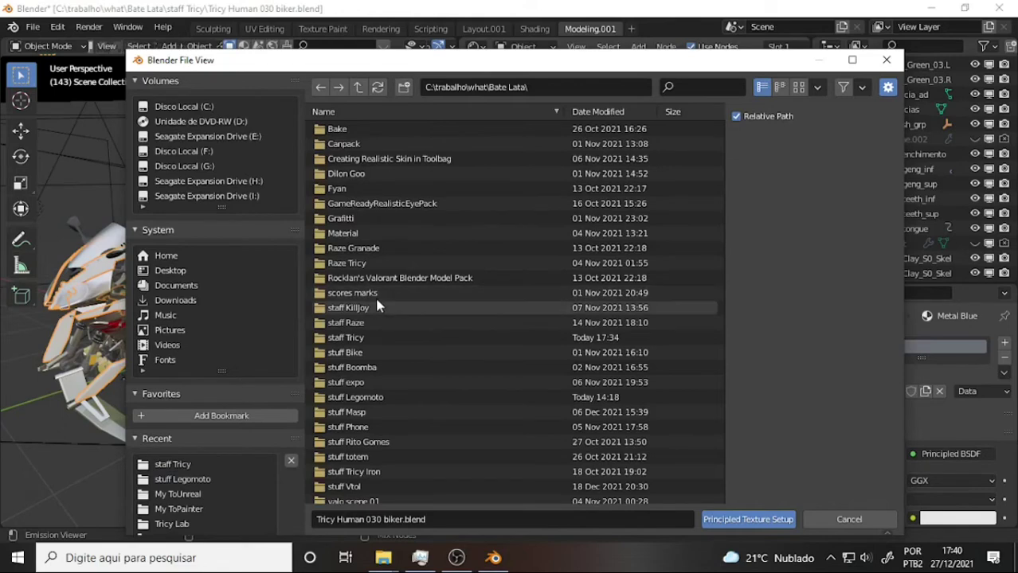
Step: Load the decal_blue Color, Metallic, Normal and Roughness maps from staff Tricy into Metal Blue
{"action": "left_click", "coordinate": [342, 343]}
{"action": "scroll", "coordinate": [498, 264], "scroll_direction": "down", "scroll_amount": 3}
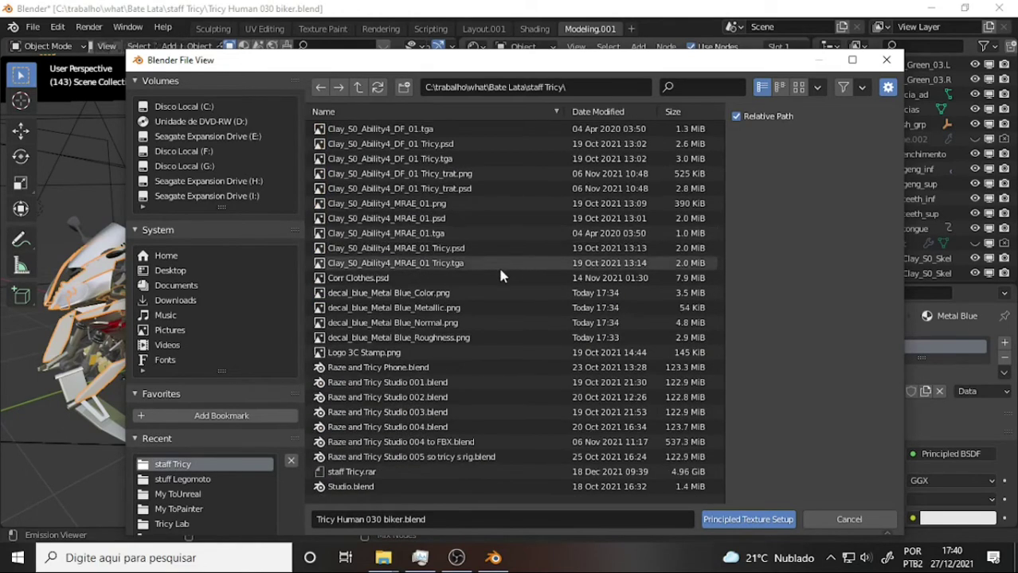
{"action": "left_click", "coordinate": [400, 293]}
{"action": "left_click", "coordinate": [407, 339], "text": "shift"}
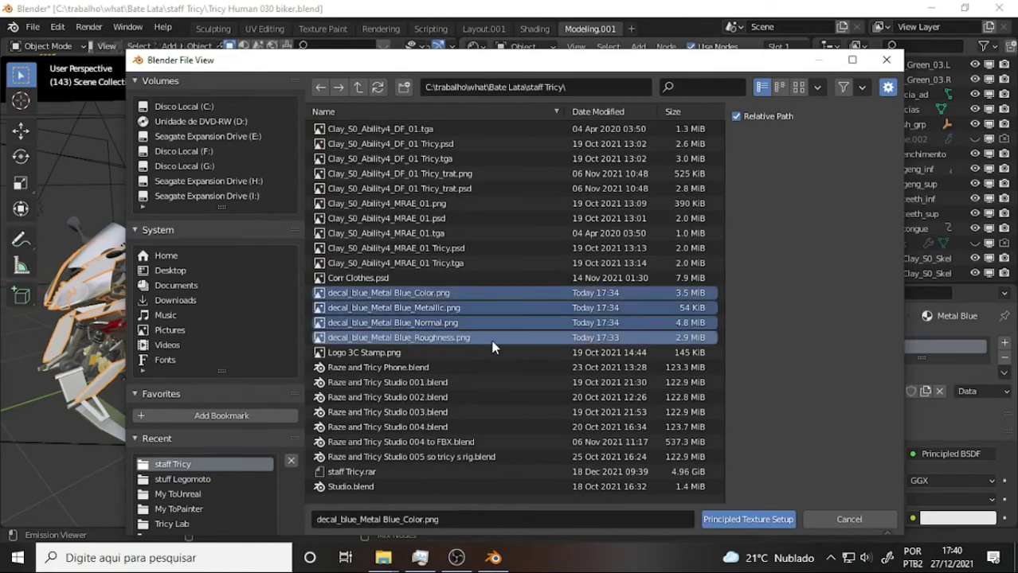
{"action": "left_click", "coordinate": [757, 519]}
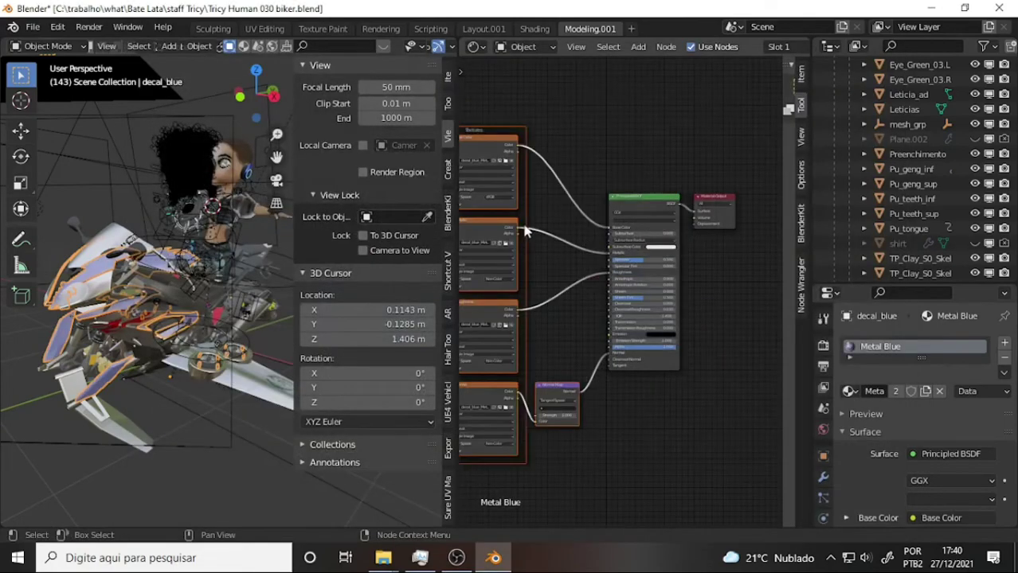
Step: Hide the viewport sidebar and orbit around the biker scene
{"action": "scroll", "coordinate": [199, 322], "scroll_direction": "up", "scroll_amount": 1}
{"action": "scroll", "coordinate": [197, 315], "scroll_direction": "up", "scroll_amount": 1}
{"action": "scroll", "coordinate": [195, 309], "scroll_direction": "up", "scroll_amount": 1}
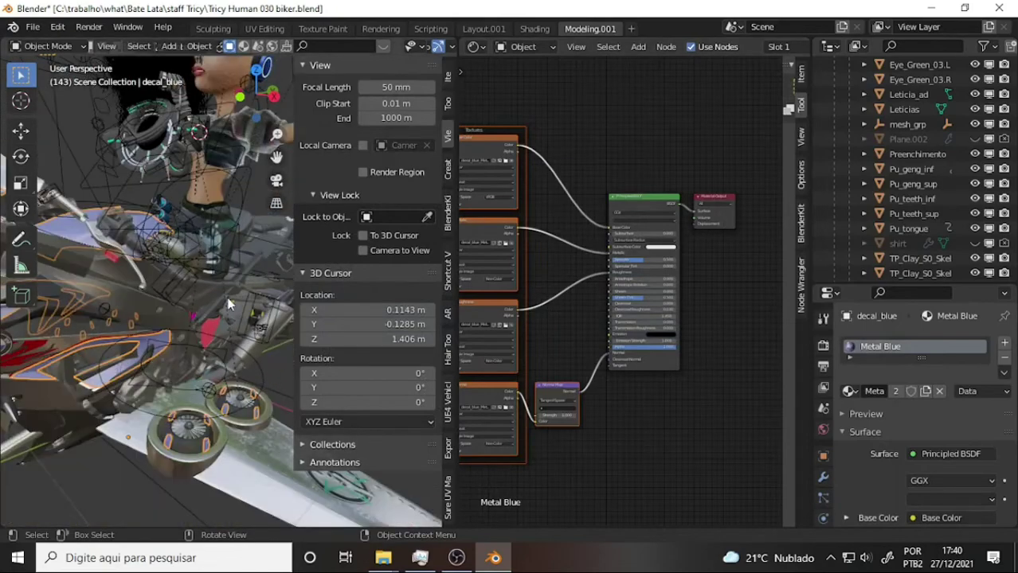
{"action": "key", "text": "n"}
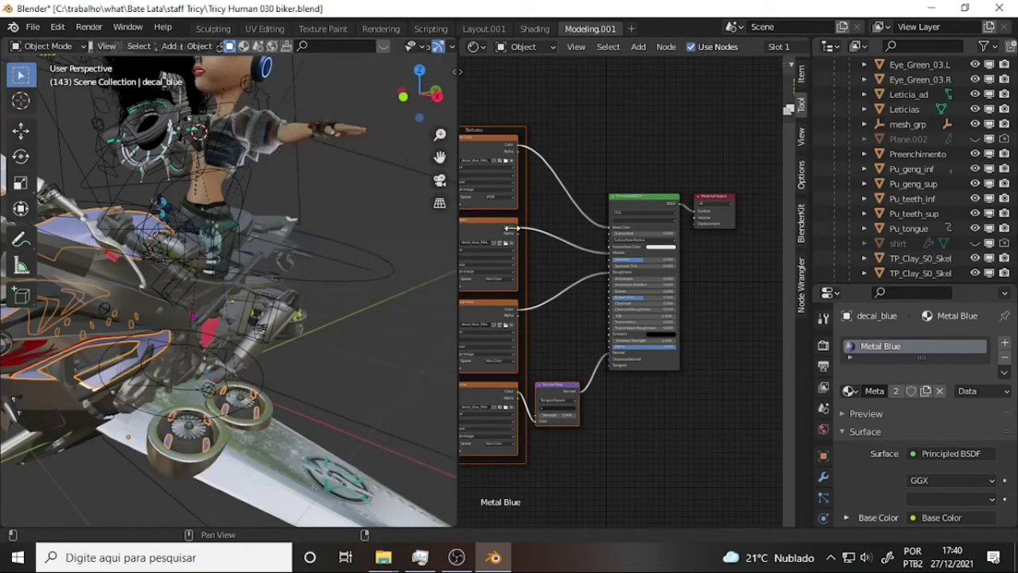
{"action": "mouse_move", "coordinate": [346, 197]}
{"action": "middle_mouse_down"}
{"action": "mouse_move", "coordinate": [409, 193]}
{"action": "mouse_move", "coordinate": [309, 186]}
{"action": "middle_mouse_up"}
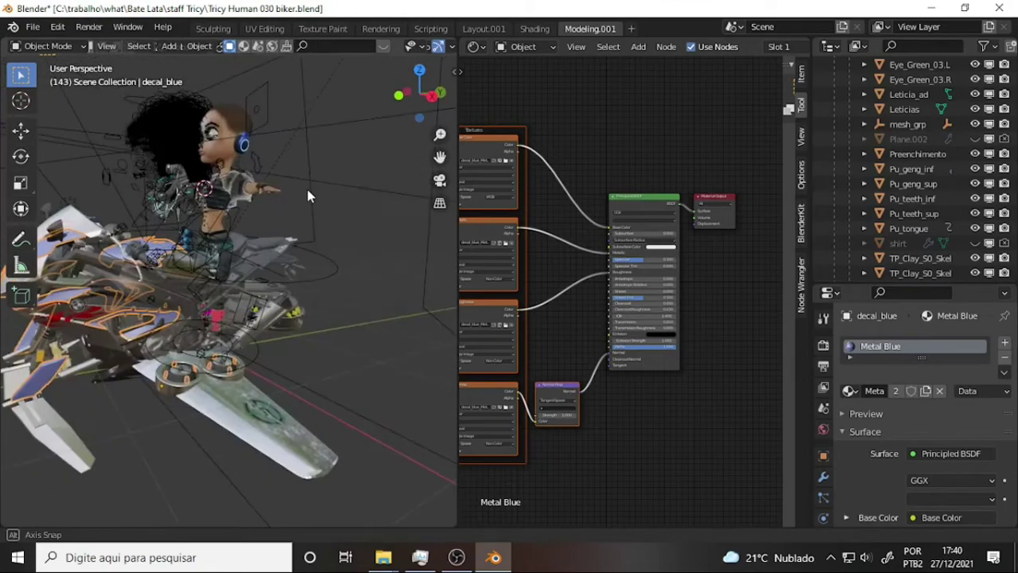
{"action": "middle_click_drag", "start_coordinate": [301, 223], "coordinate": [301, 221]}
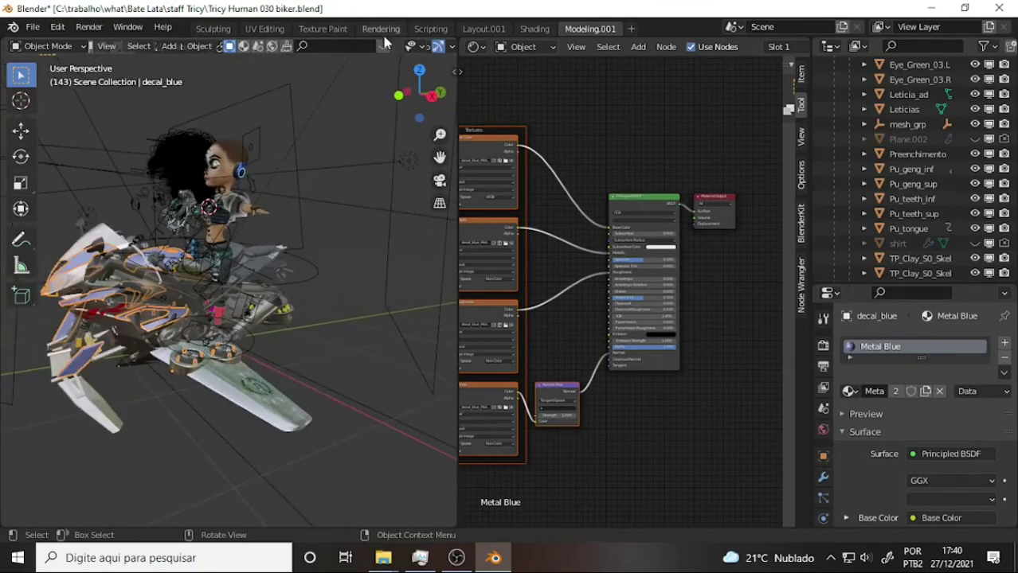
Step: Join the node editor area into the 3D viewport
{"action": "right_click", "coordinate": [459, 120]}
{"action": "left_click", "coordinate": [435, 151]}
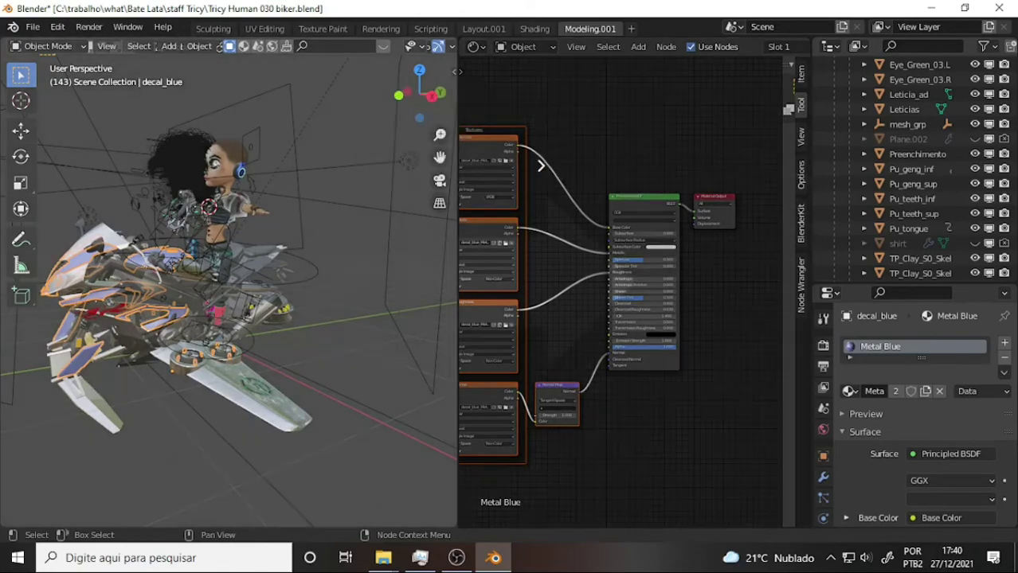
{"action": "left_click", "coordinate": [573, 270]}
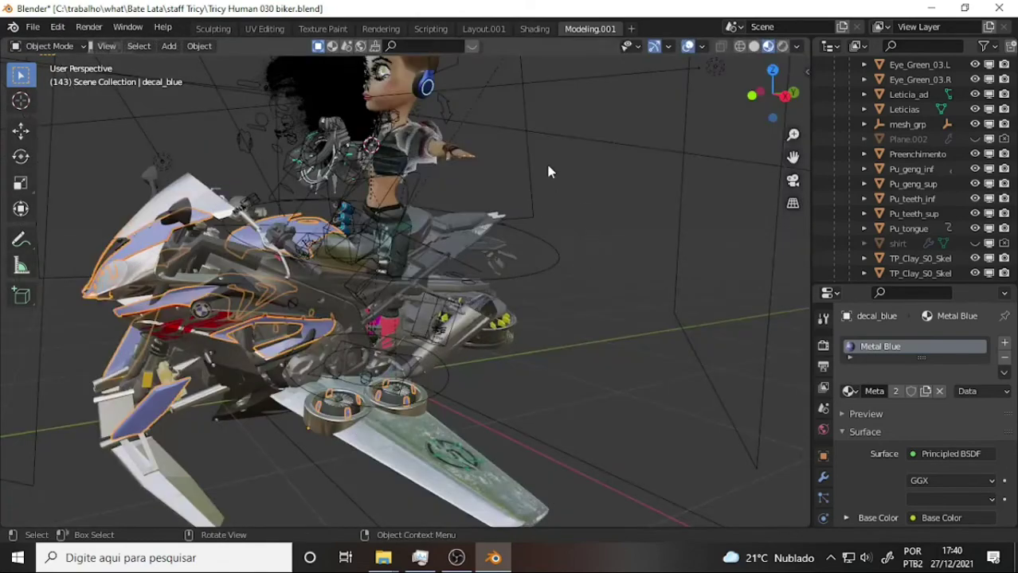
{"action": "scroll", "coordinate": [560, 162], "scroll_direction": "down", "scroll_amount": 4}
{"action": "scroll", "coordinate": [560, 162], "scroll_direction": "up", "scroll_amount": 2}
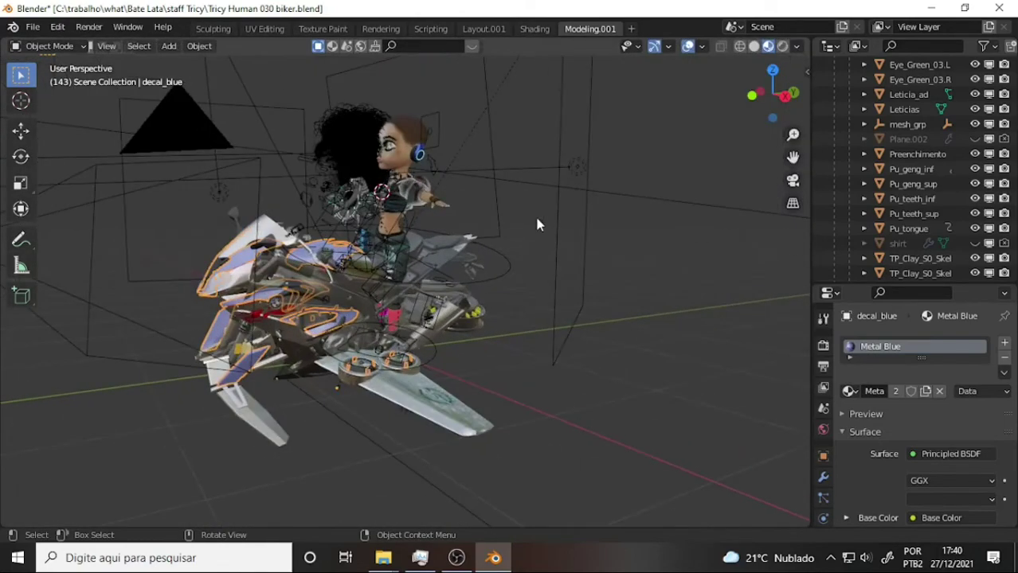
Step: Switch to the Layout.001 workspace with a taller timeline, viewing the character front-side
{"action": "left_click", "coordinate": [483, 28]}
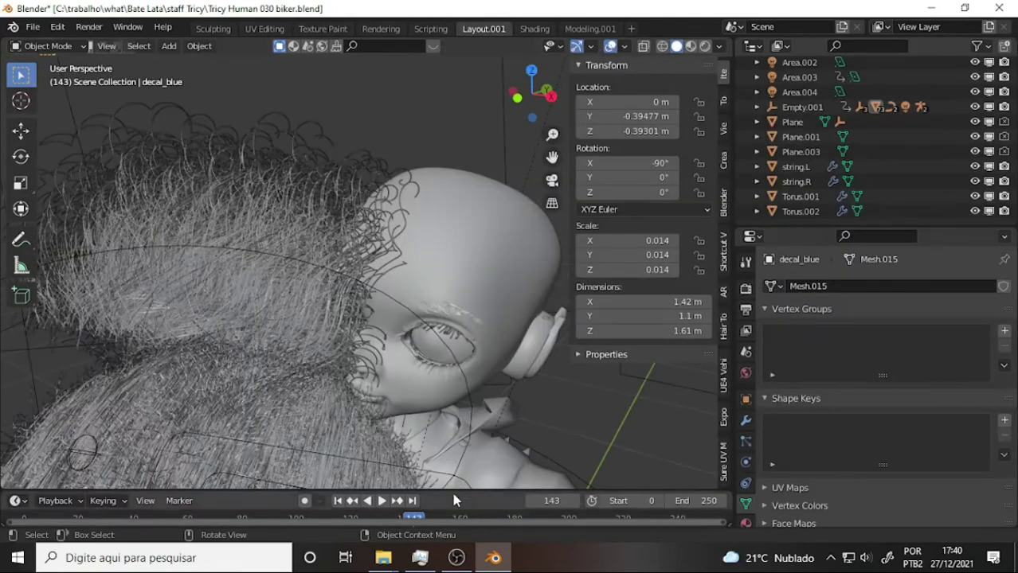
{"action": "mouse_move", "coordinate": [453, 492]}
{"action": "left_mouse_down"}
{"action": "mouse_move", "coordinate": [452, 316]}
{"action": "mouse_move", "coordinate": [452, 363]}
{"action": "left_mouse_up"}
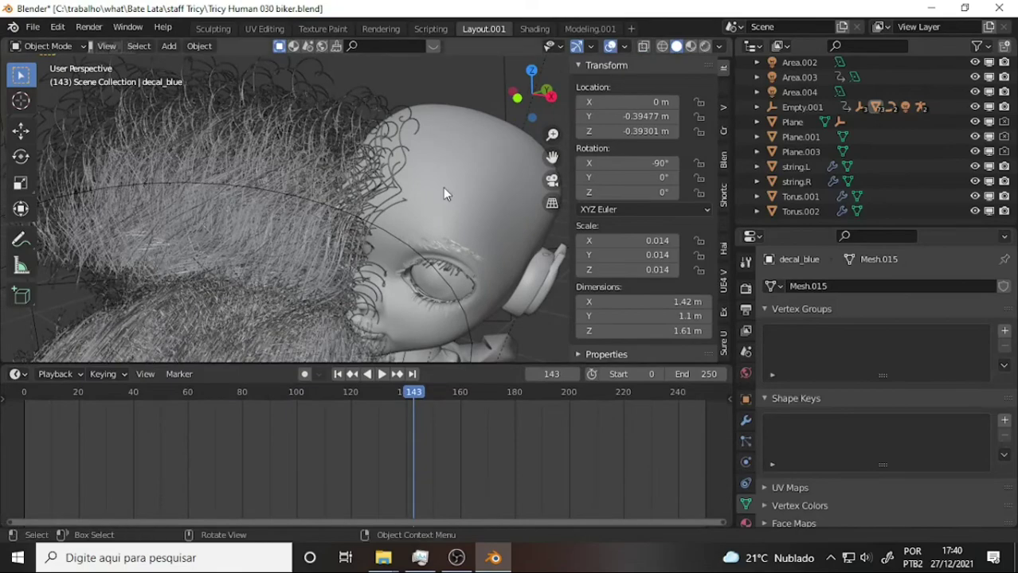
{"action": "scroll", "coordinate": [443, 188], "scroll_direction": "down", "scroll_amount": 3}
{"action": "scroll", "coordinate": [441, 186], "scroll_direction": "up", "scroll_amount": 1}
{"action": "mouse_move", "coordinate": [441, 186]}
{"action": "middle_mouse_down"}
{"action": "mouse_move", "coordinate": [311, 162]}
{"action": "mouse_move", "coordinate": [386, 134]}
{"action": "mouse_move", "coordinate": [400, 134]}
{"action": "mouse_move", "coordinate": [400, 159]}
{"action": "middle_mouse_up"}
{"action": "scroll", "coordinate": [400, 160], "scroll_direction": "down", "scroll_amount": 1}
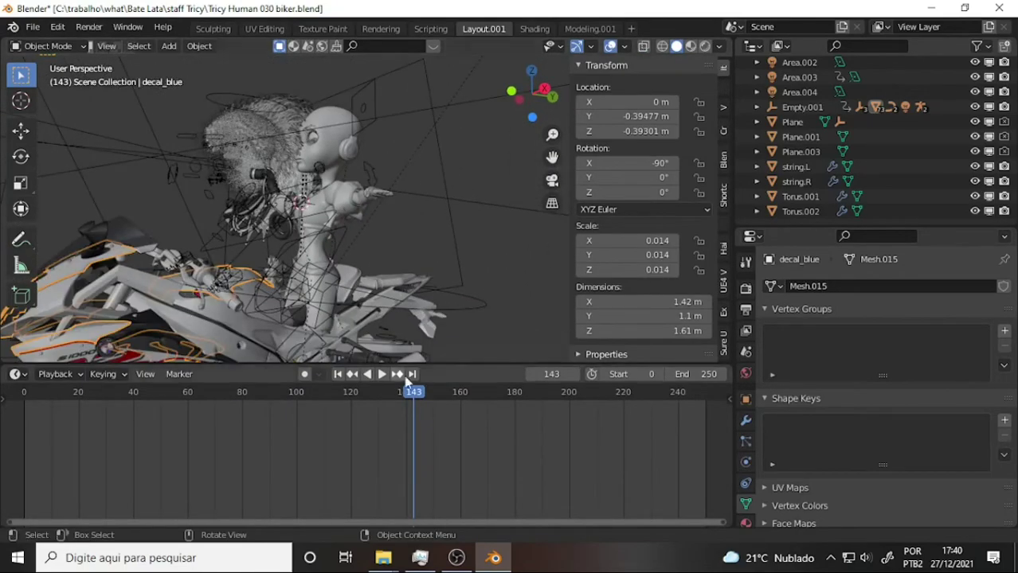
Step: Play the animation, stop it at frame 185, and orbit to inspect the pose
{"action": "left_click_drag", "start_coordinate": [137, 398], "coordinate": [135, 399]}
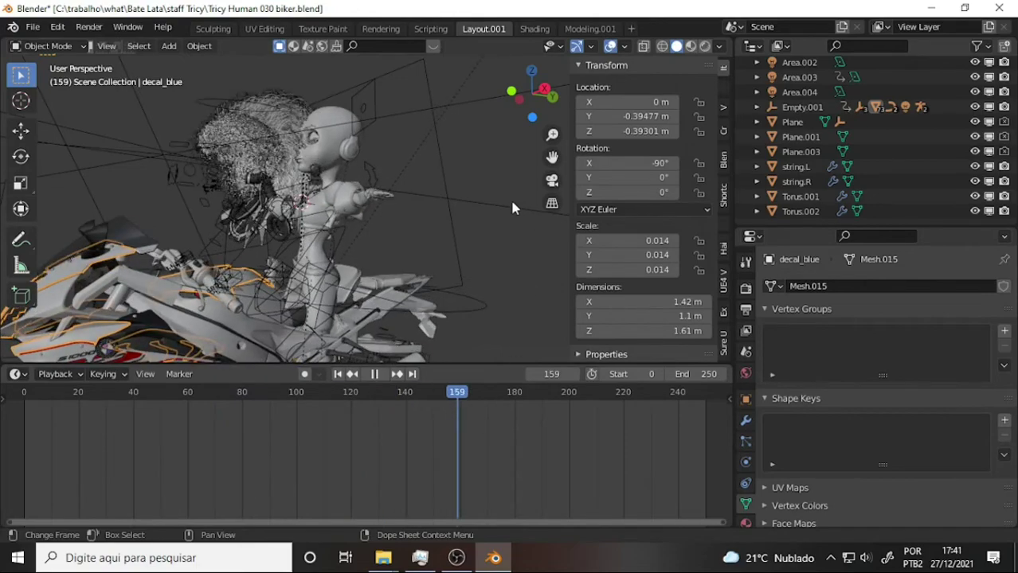
{"action": "key", "text": "space"}
{"action": "middle_click_drag", "start_coordinate": [497, 187], "coordinate": [419, 274]}
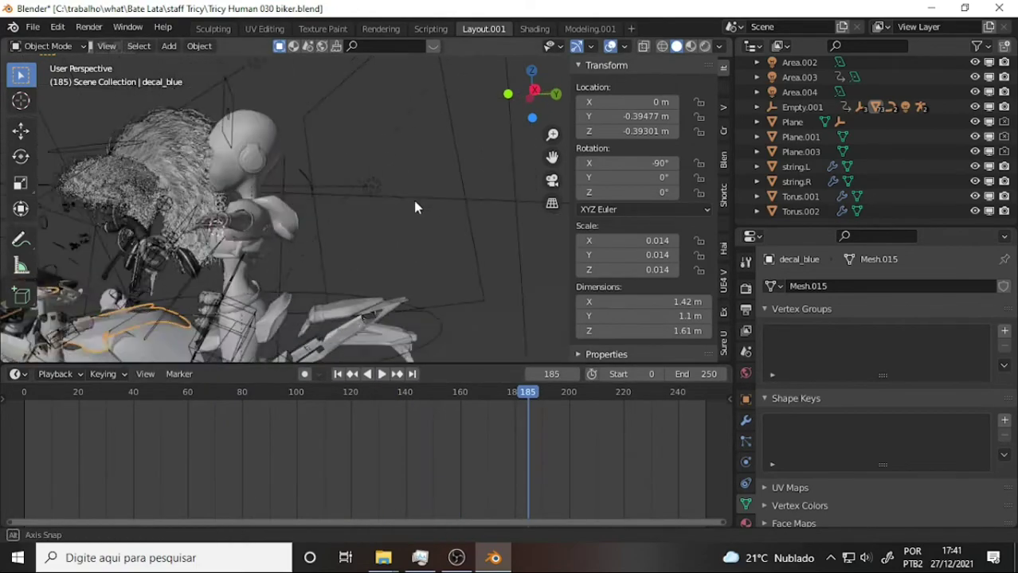
{"action": "mouse_move", "coordinate": [489, 259]}
{"action": "middle_mouse_down"}
{"action": "mouse_move", "coordinate": [495, 198]}
{"action": "mouse_move", "coordinate": [502, 214]}
{"action": "middle_mouse_up"}
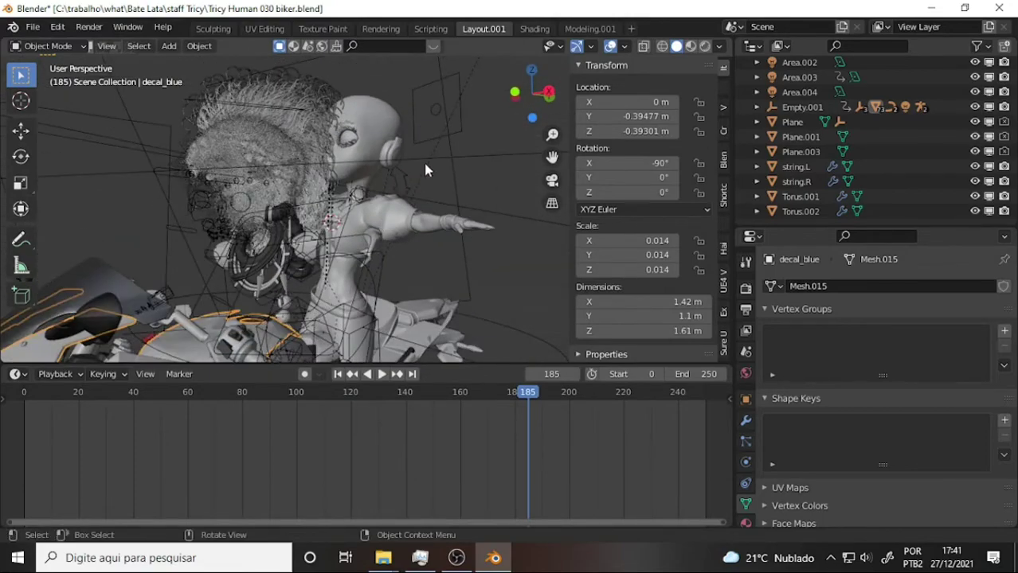
{"action": "middle_click_drag", "start_coordinate": [425, 169], "coordinate": [424, 167]}
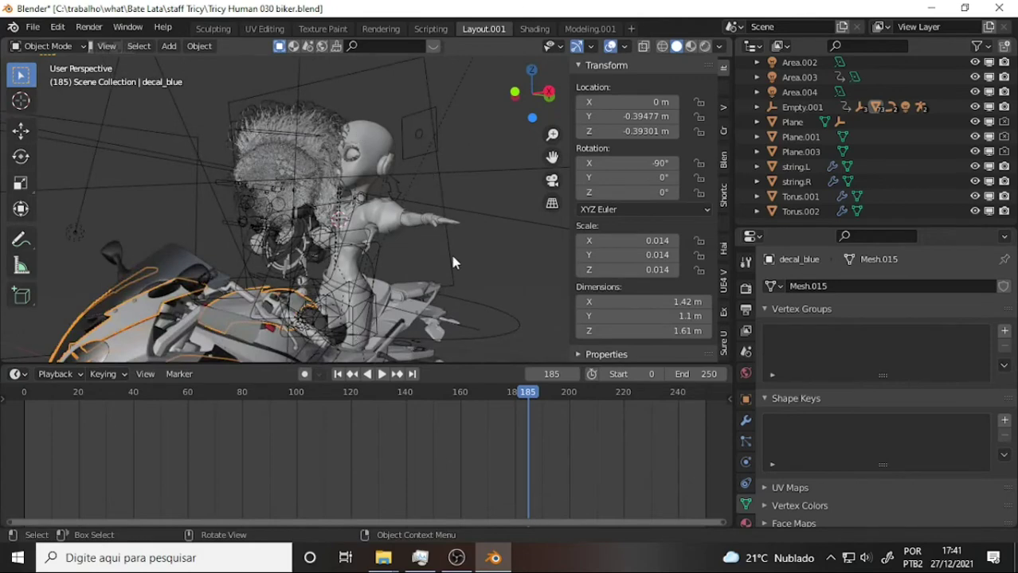
Step: Quit Blender without saving, minimize OBS and relaunch Blender 3.1.0 from the desktop
{"action": "left_click", "coordinate": [999, 8]}
{"action": "left_click", "coordinate": [521, 306]}
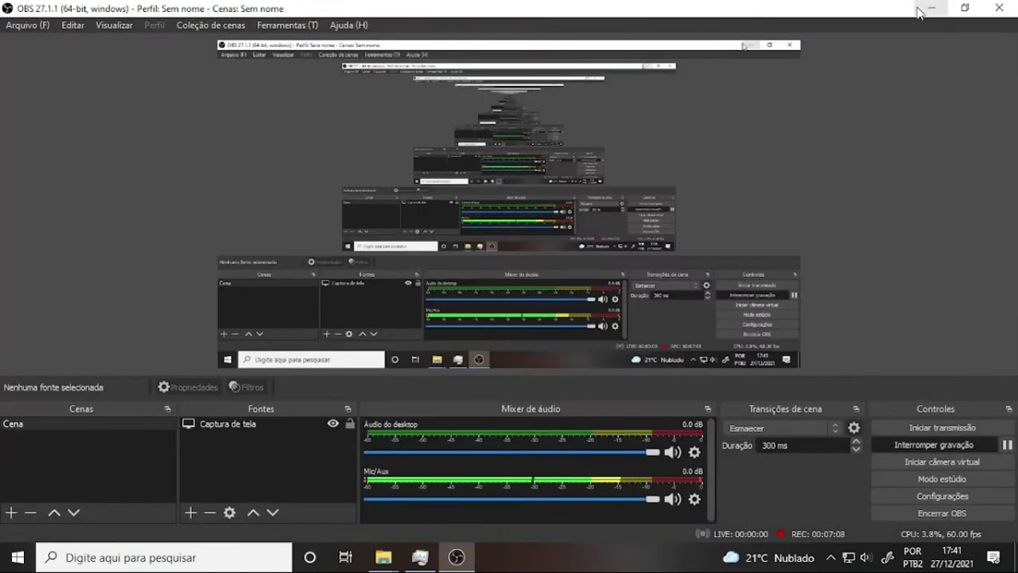
{"action": "left_click", "coordinate": [930, 8]}
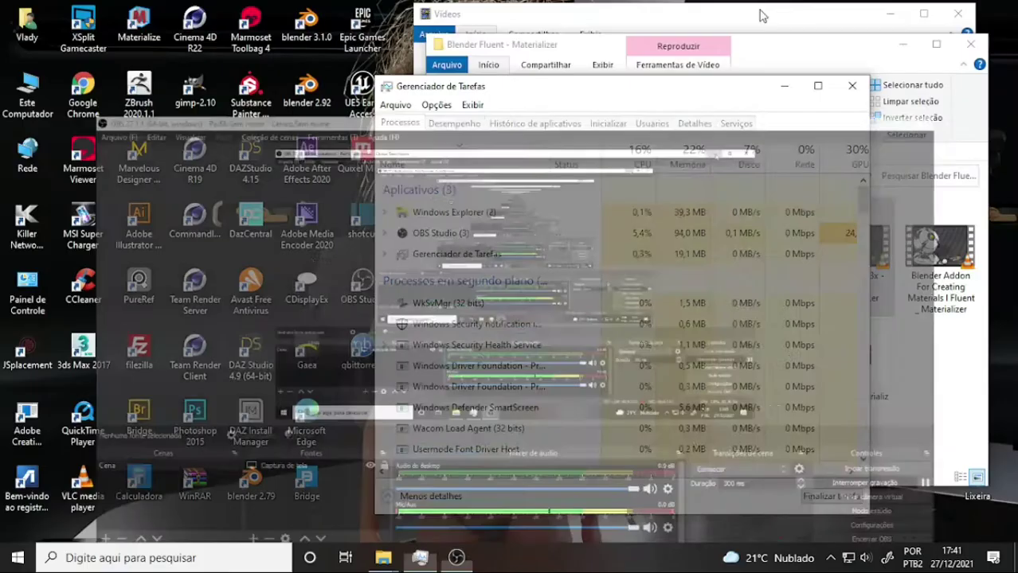
{"action": "double_click", "coordinate": [299, 27]}
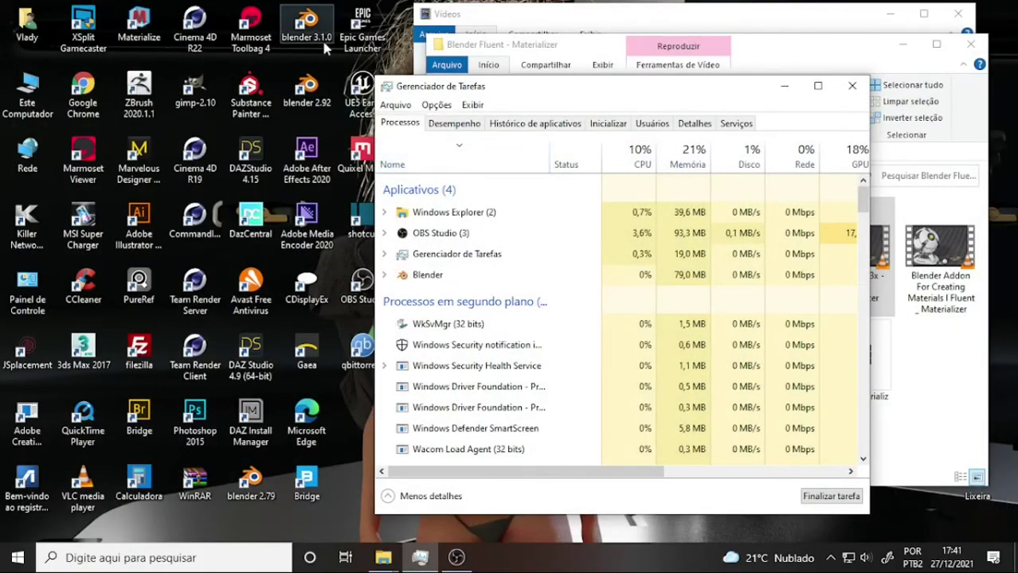
{"action": "double_click", "coordinate": [323, 43]}
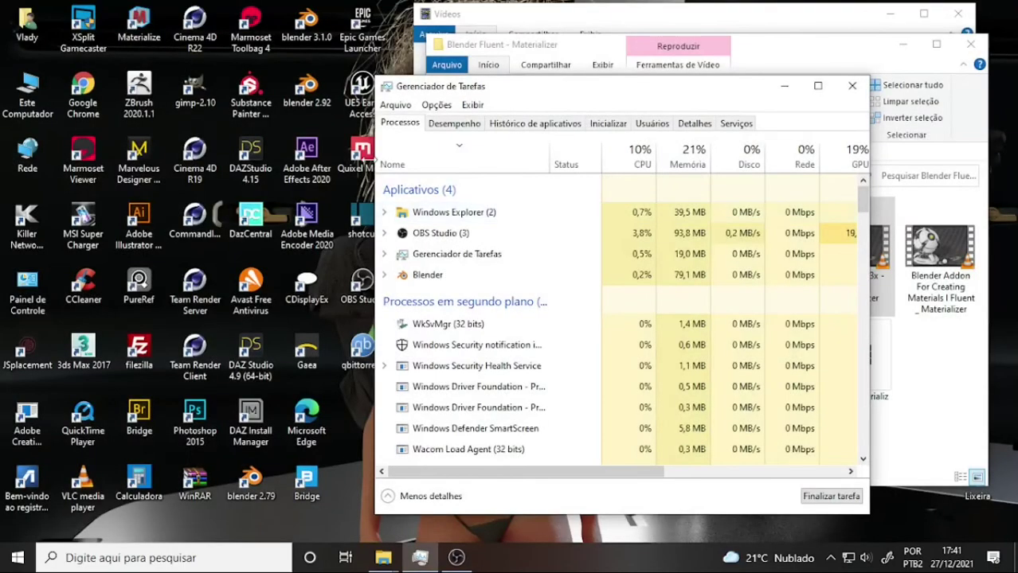
Step: Launch Blender once more from its desktop shortcut
{"action": "double_click", "coordinate": [306, 19]}
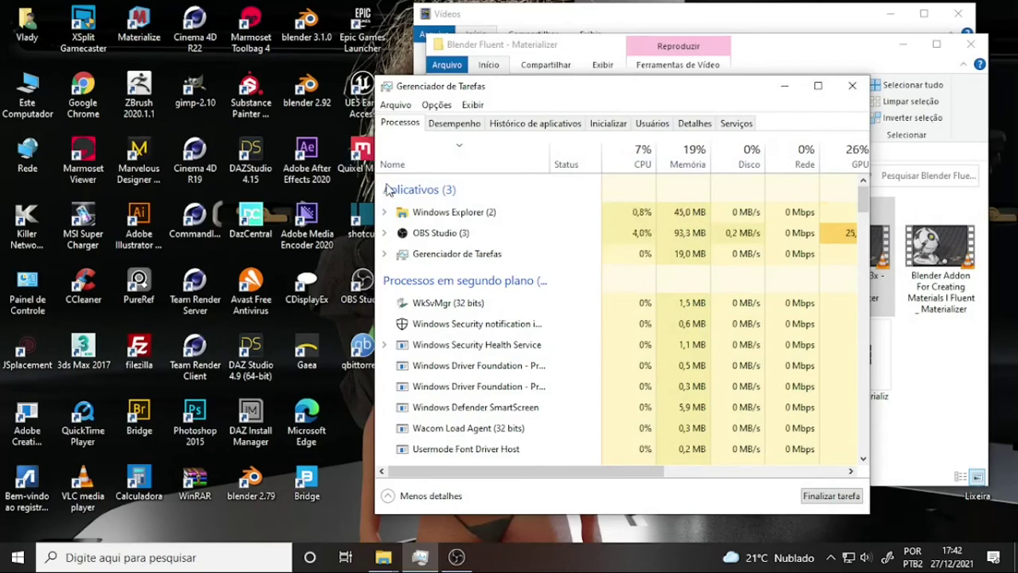
Step: Move and close the Blender Fluent - Materializer window, bringing the Vídeos folder forward
{"action": "left_click", "coordinate": [799, 61]}
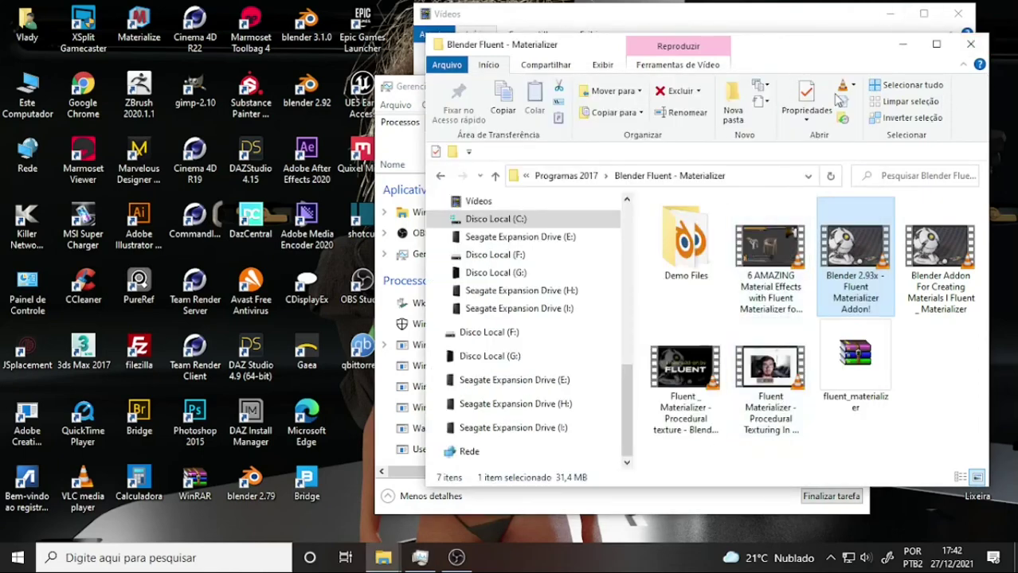
{"action": "mouse_move", "coordinate": [832, 62]}
{"action": "left_mouse_down"}
{"action": "mouse_move", "coordinate": [848, 59]}
{"action": "mouse_move", "coordinate": [847, 72]}
{"action": "left_mouse_up"}
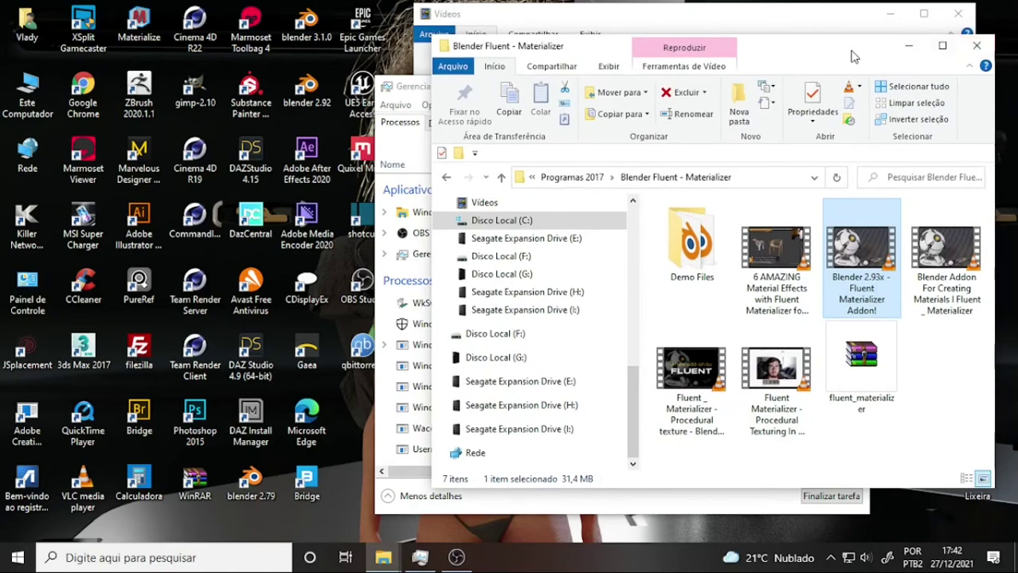
{"action": "left_click_drag", "start_coordinate": [847, 58], "coordinate": [846, 62]}
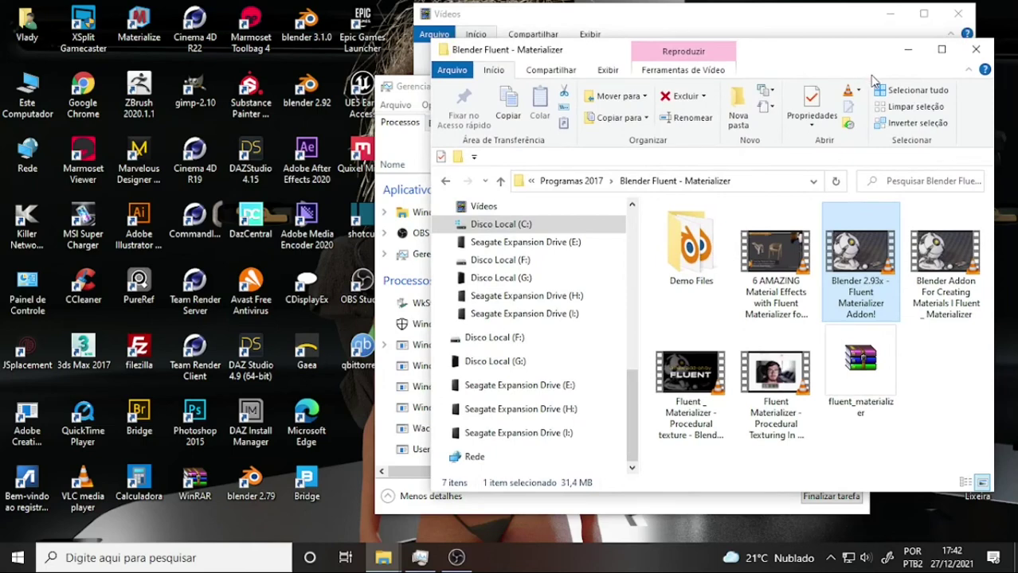
{"action": "left_click", "coordinate": [977, 53]}
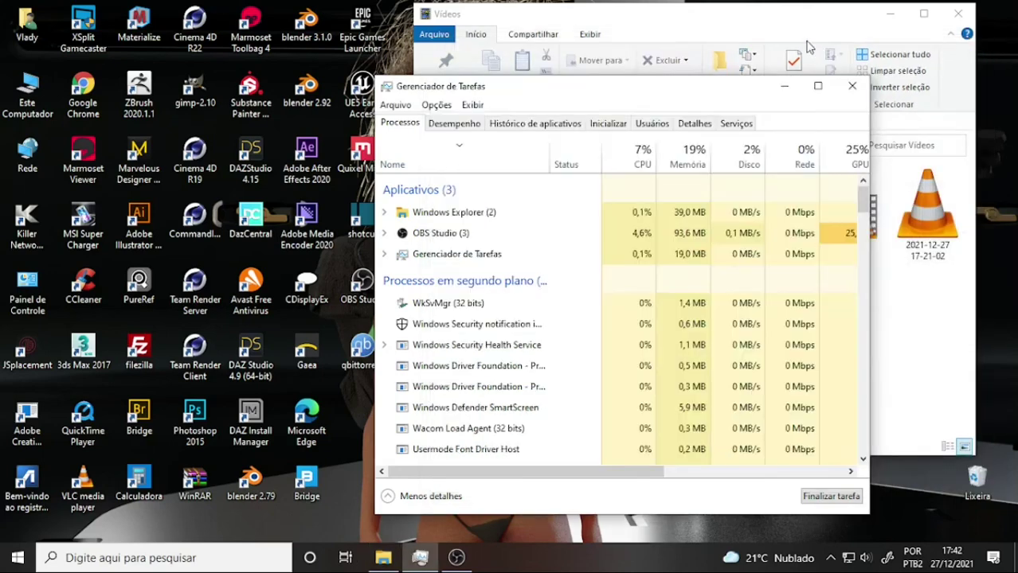
{"action": "left_click", "coordinate": [806, 45]}
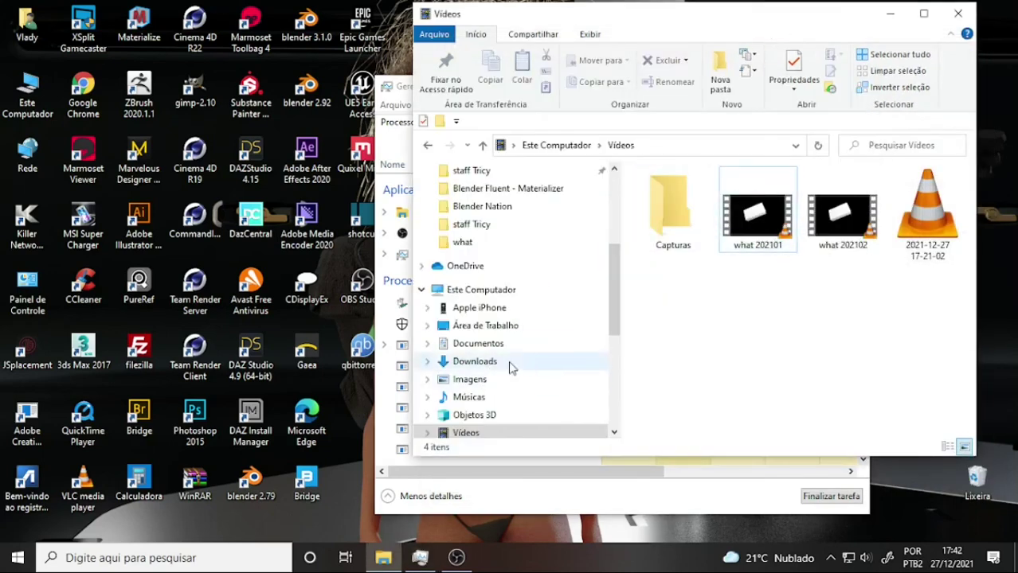